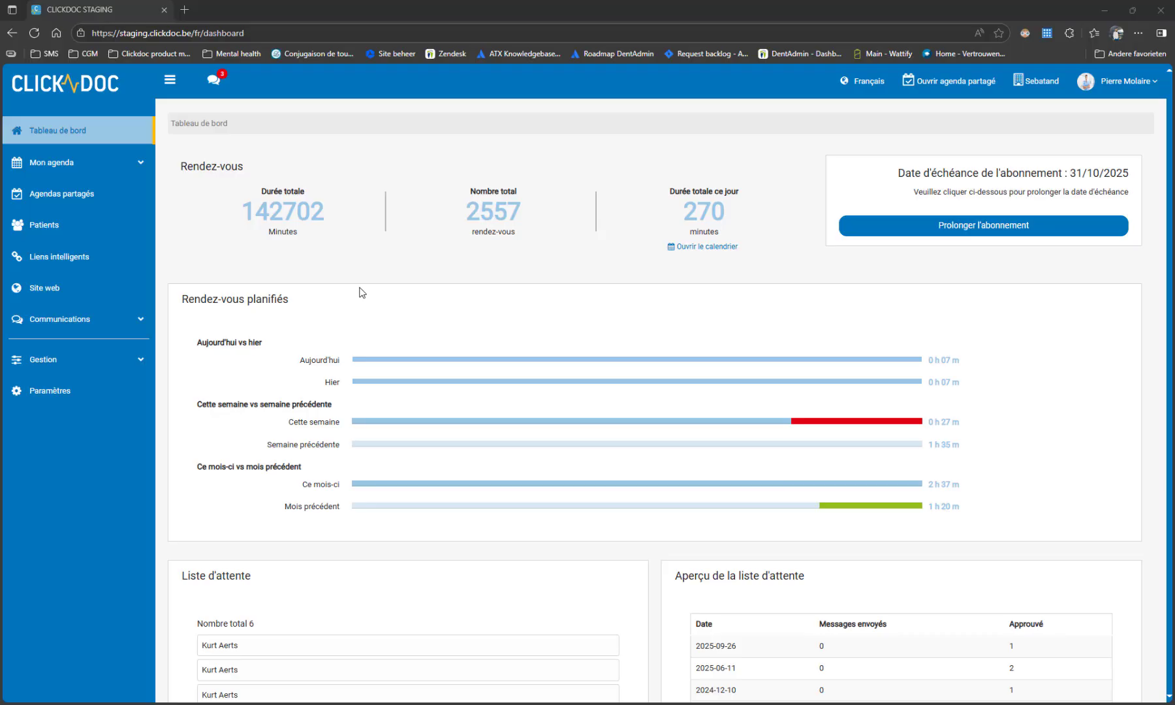
Open the agenda's waiting list and move the first patient down to second place.
click(86, 161)
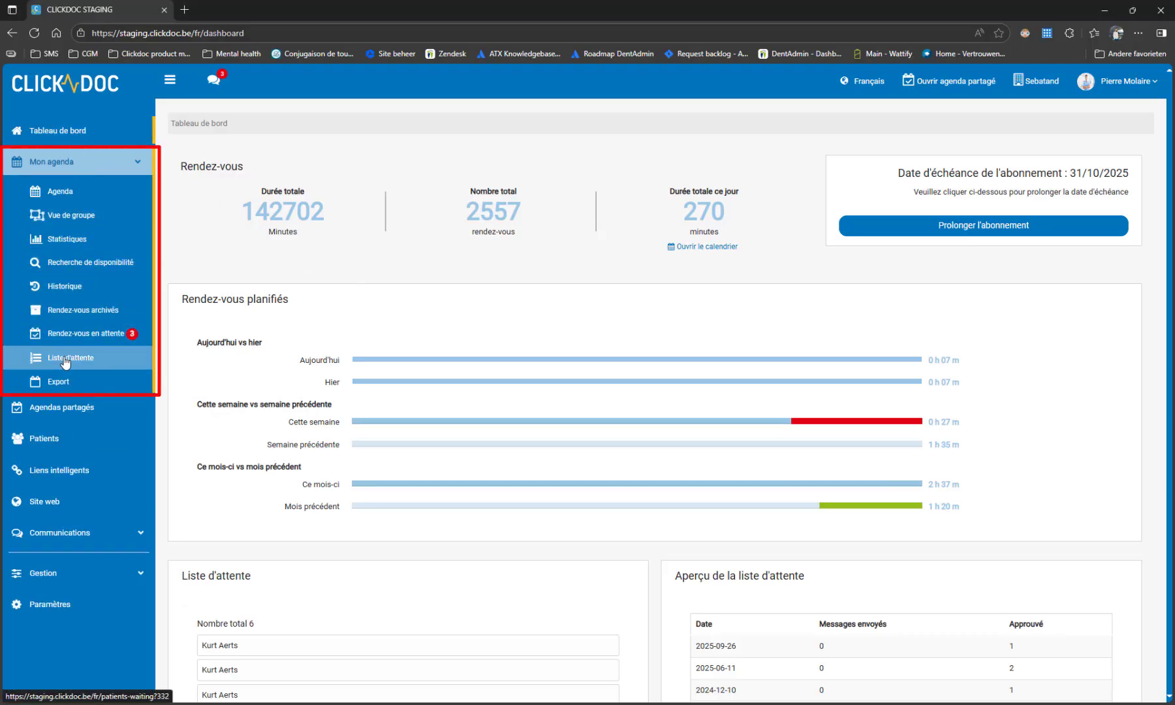
click(61, 363)
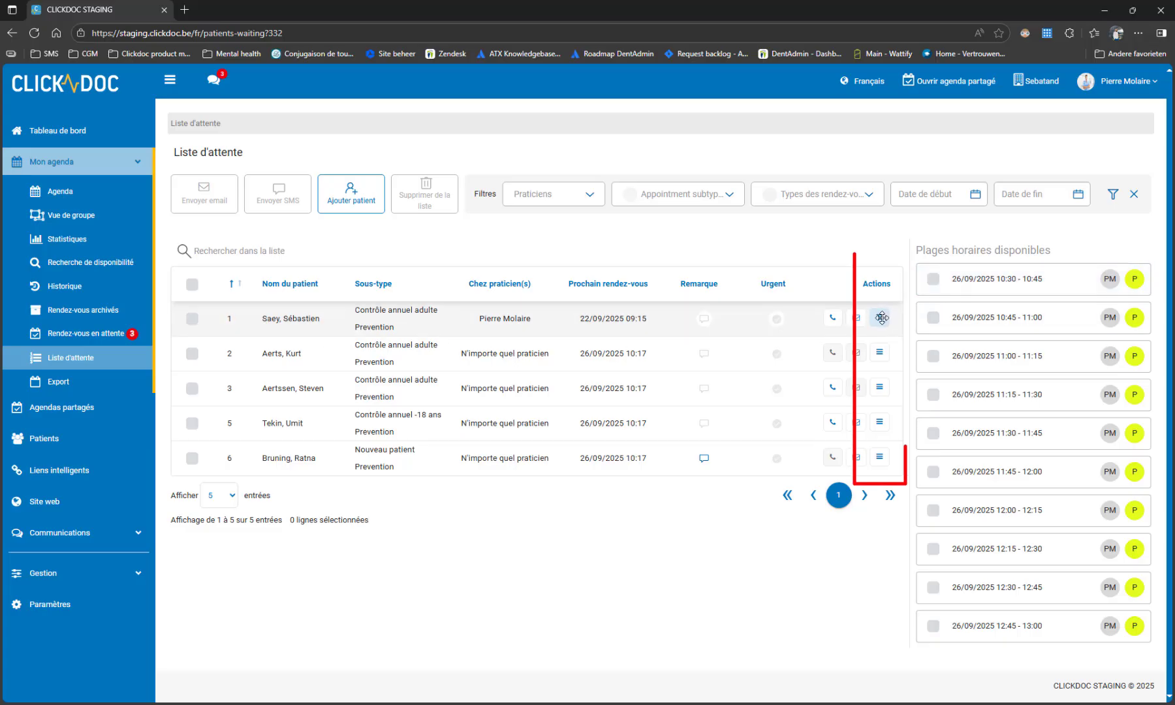
mouse_move(881, 318)
mouse_down()
mouse_move(892, 362)
mouse_move(883, 429)
mouse_move(876, 326)
mouse_up()
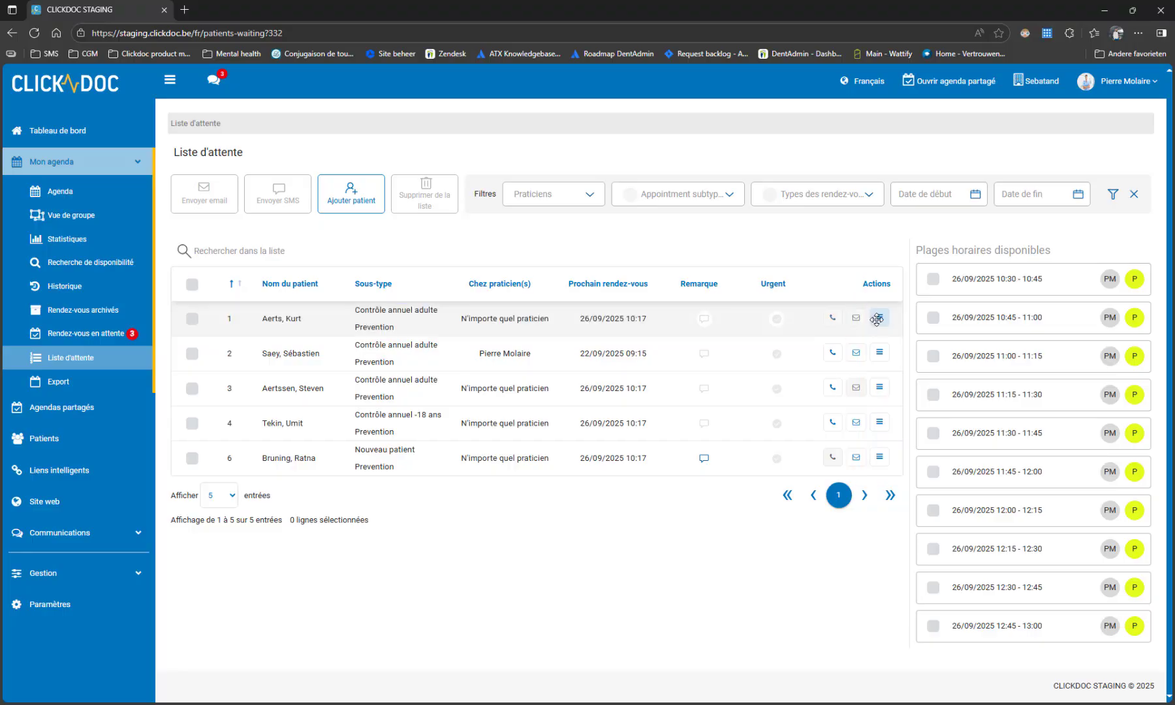
Start adding patients to the waiting list and select the first patient, the one with a photo, through a first-name search.
click(354, 203)
click(620, 152)
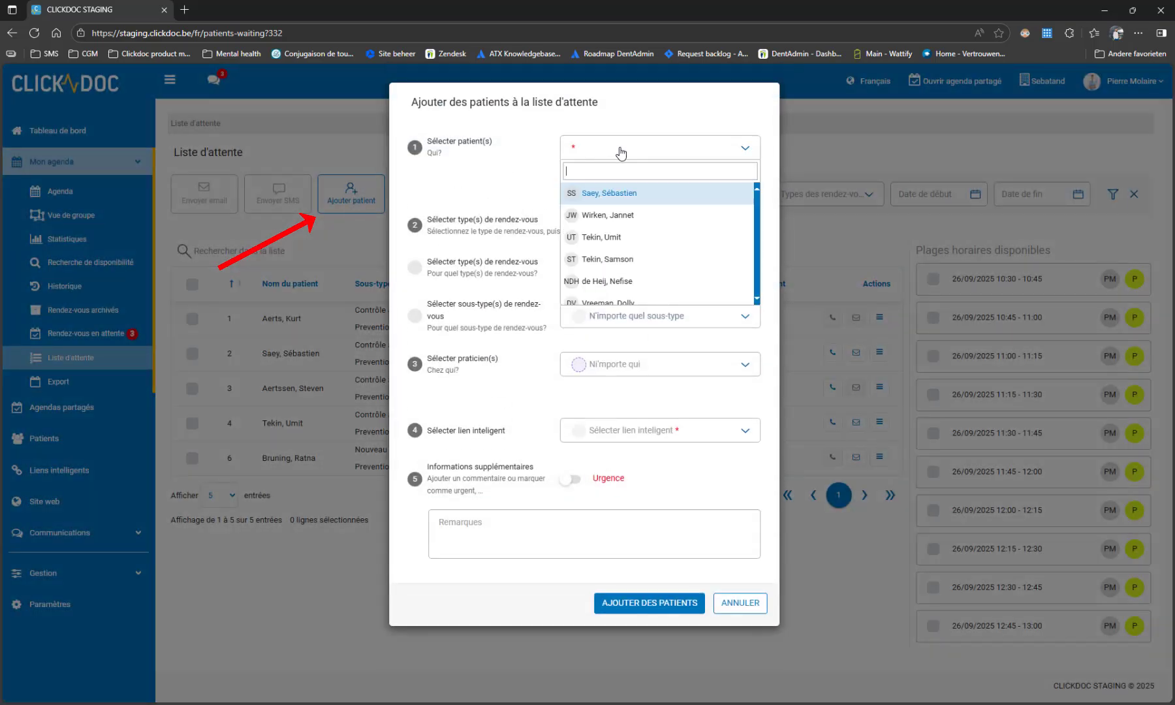
text(alex)
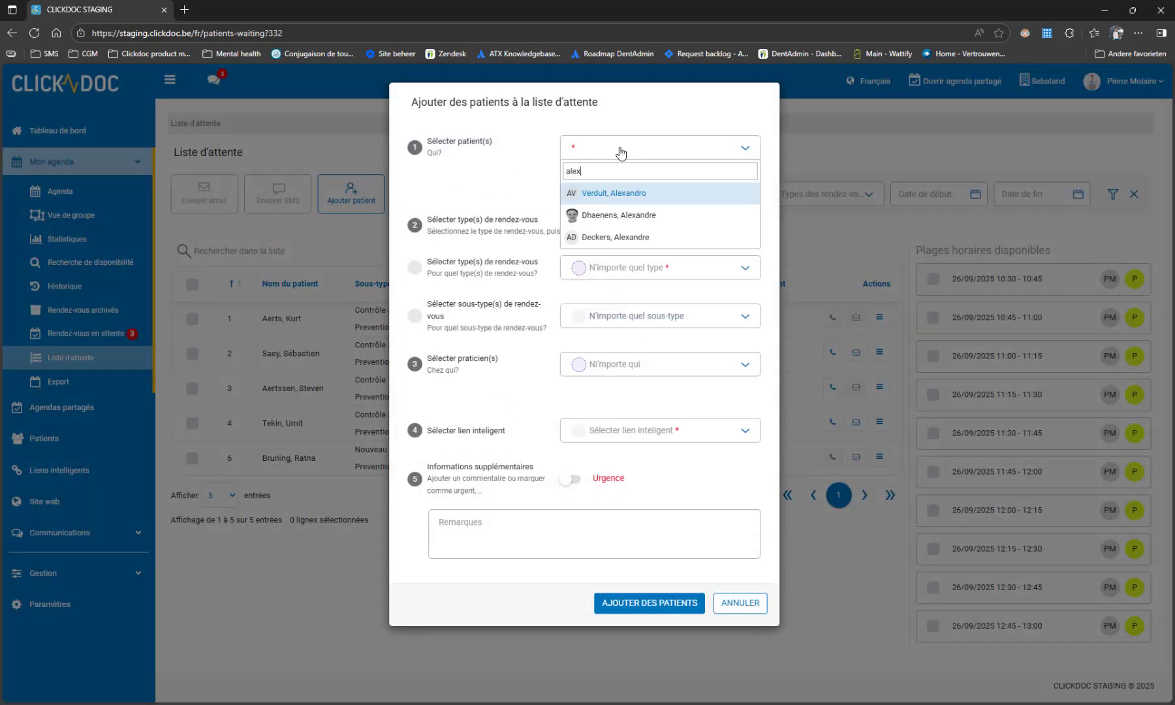
click(628, 215)
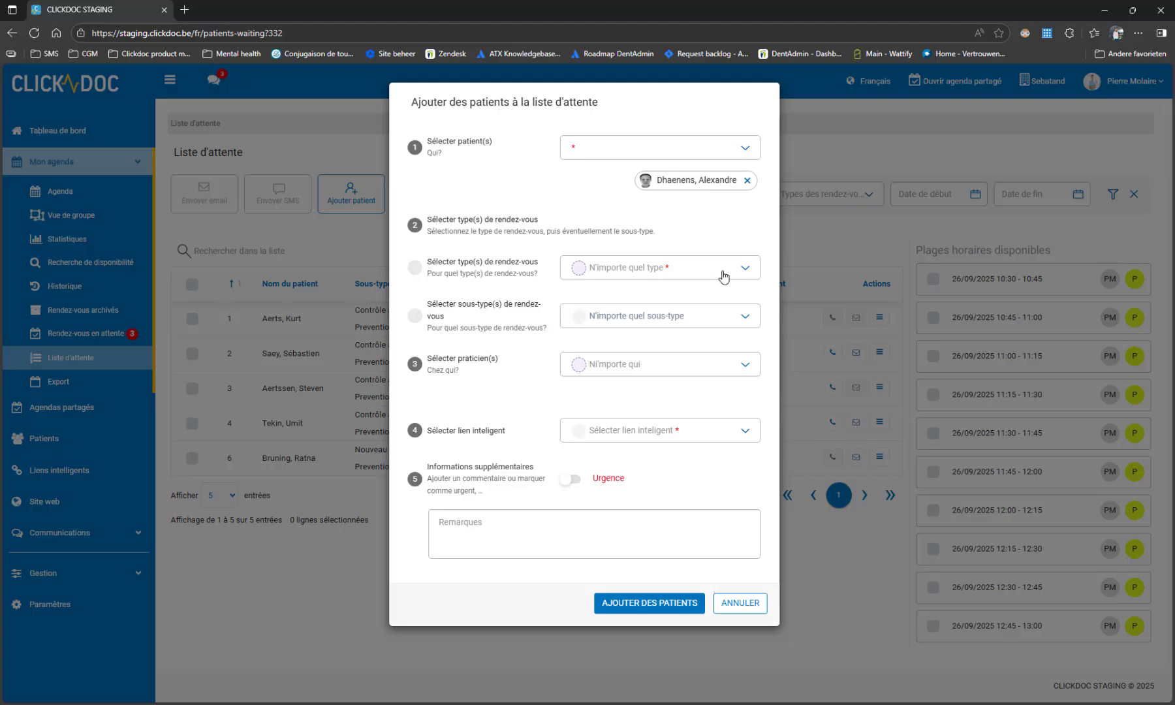
Add two more patients to the same request, one from the full patient list and one found through a name search.
click(746, 150)
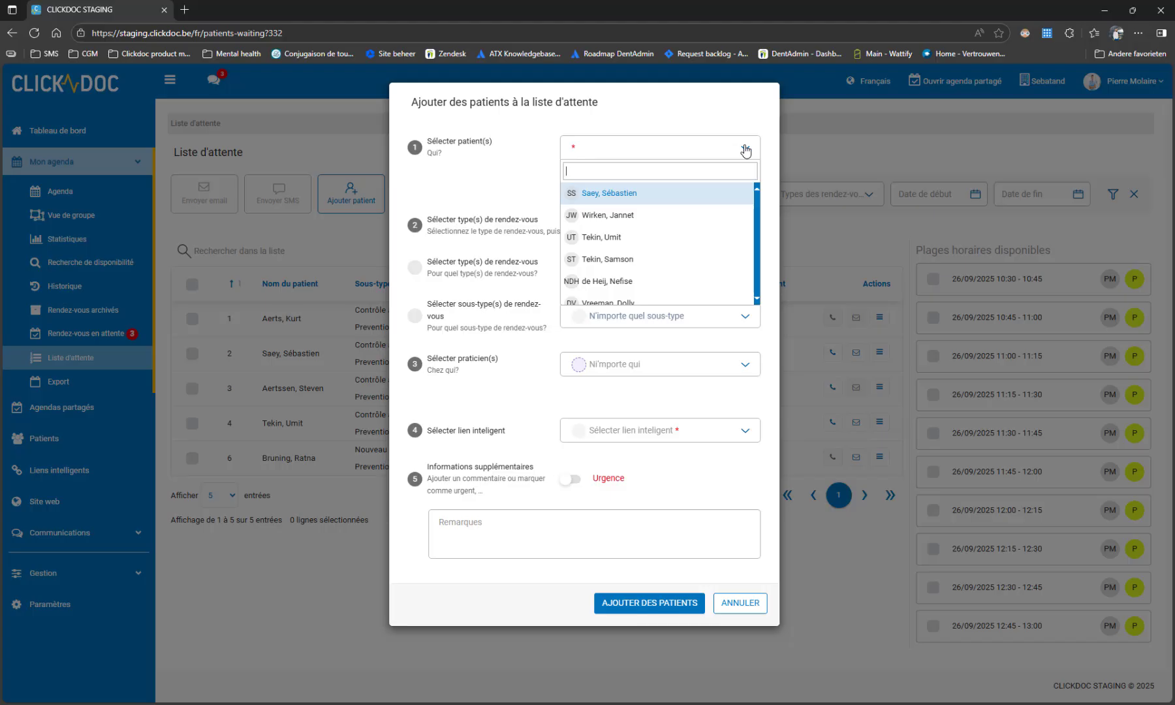
scroll(643, 249, down, 5)
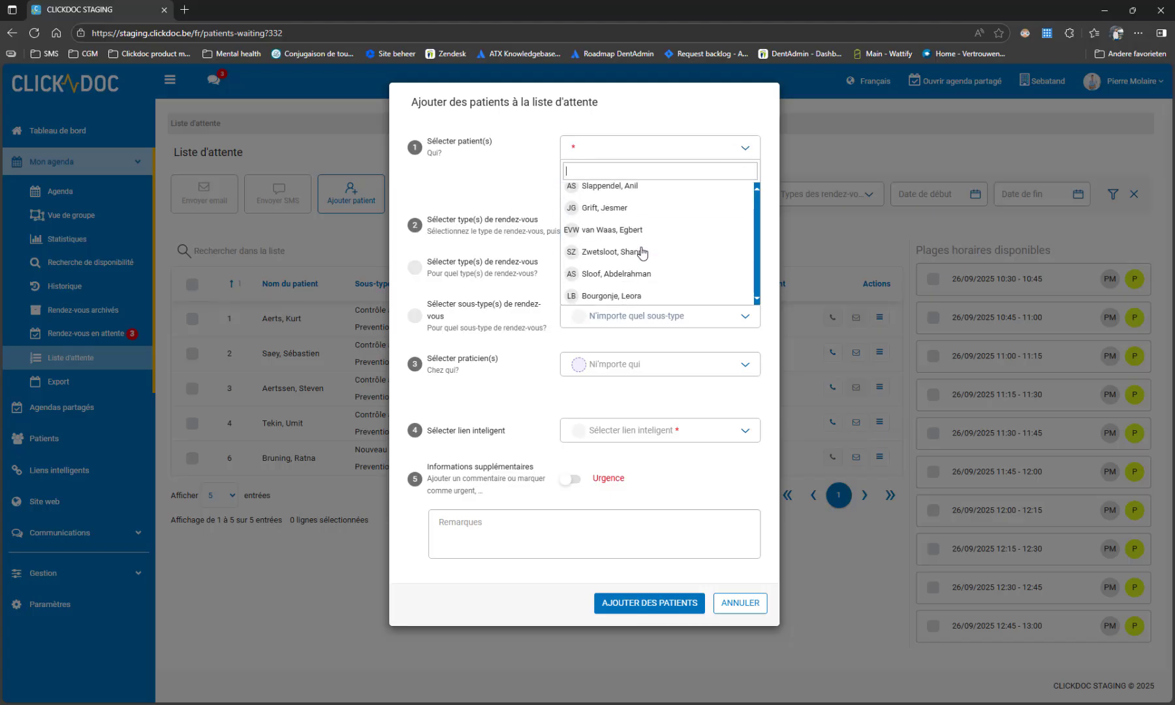
click(632, 209)
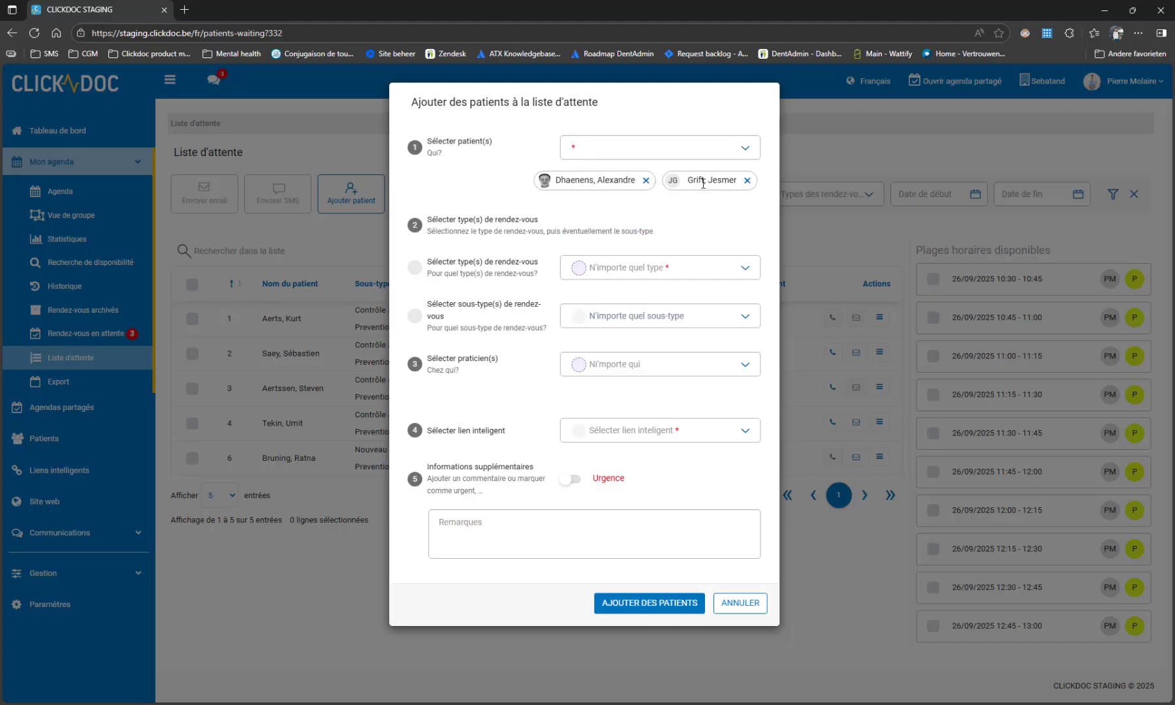
click(701, 150)
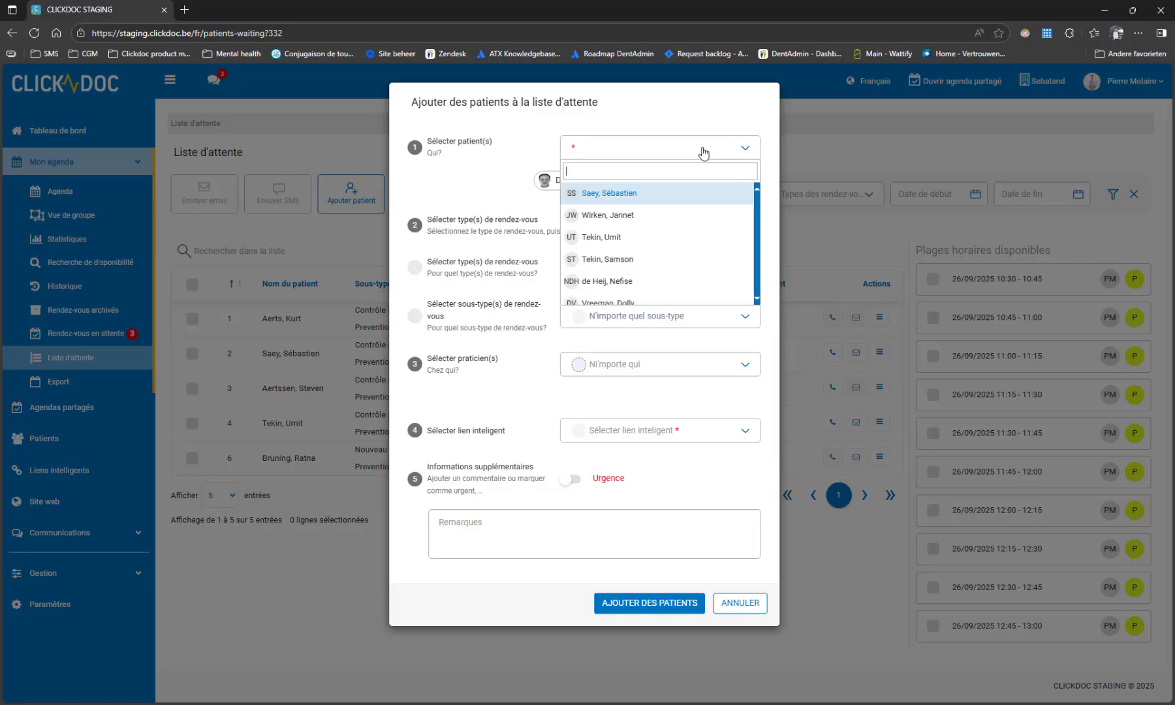
text(sop)
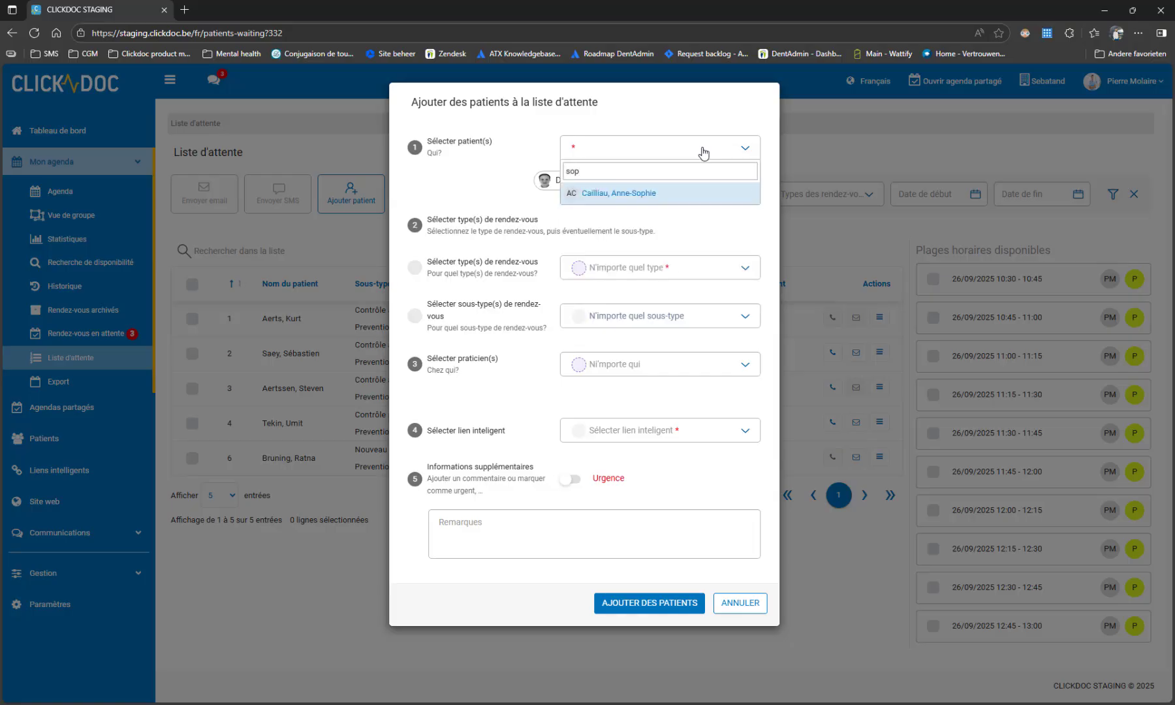
click(646, 194)
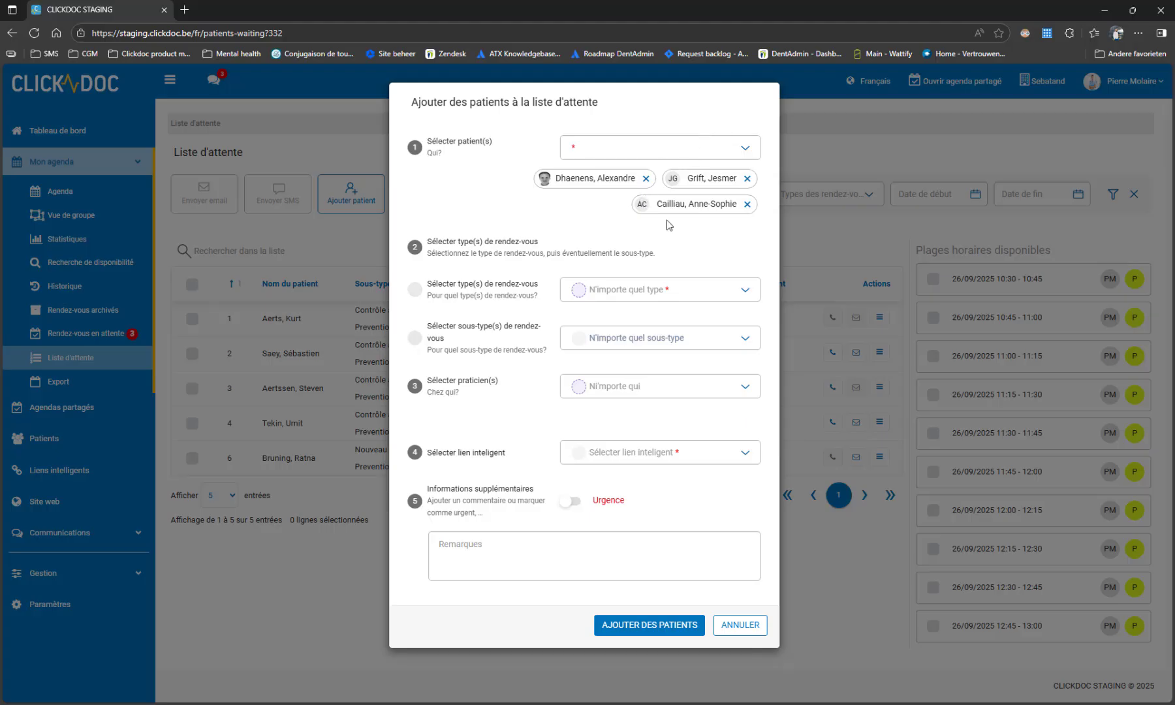
Set the appointment type to Prevention and review the subtype and practitioner choices, leaving both on any.
click(742, 296)
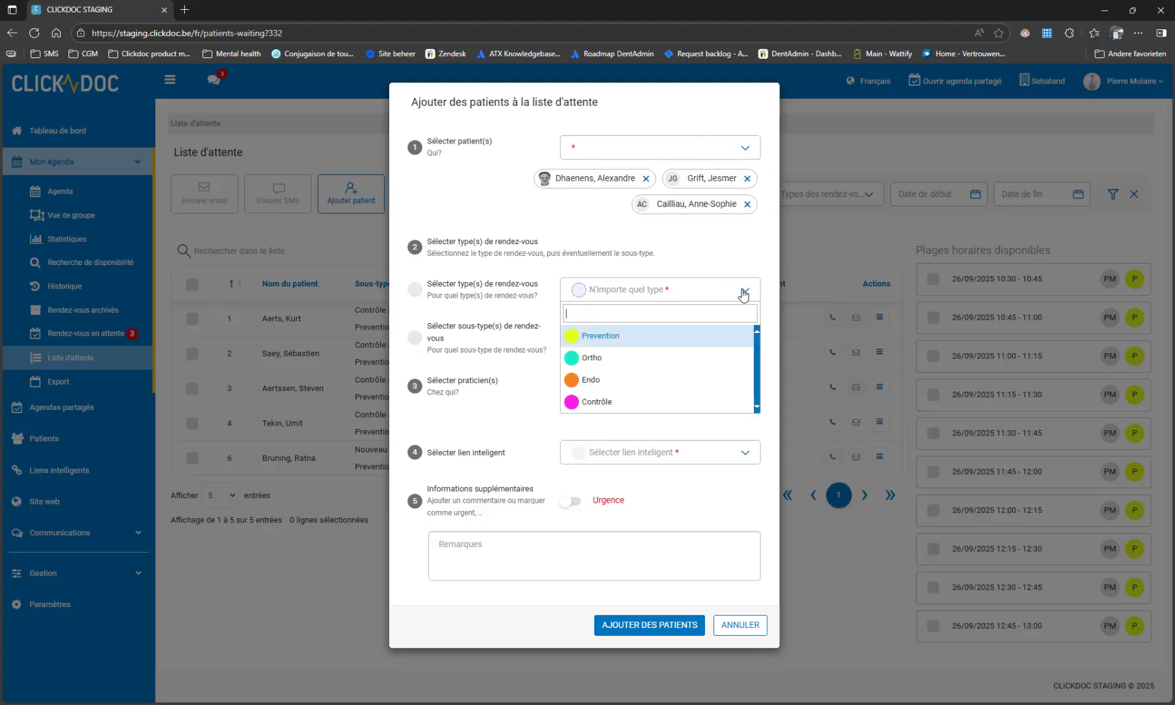
click(603, 341)
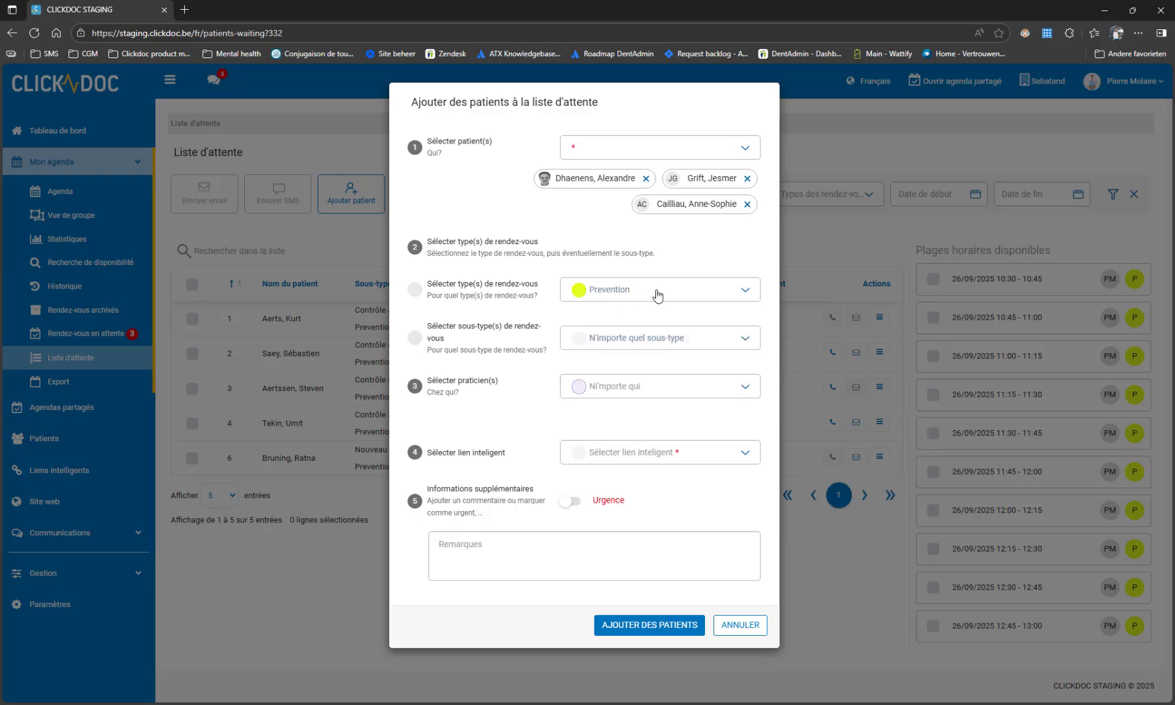
click(744, 339)
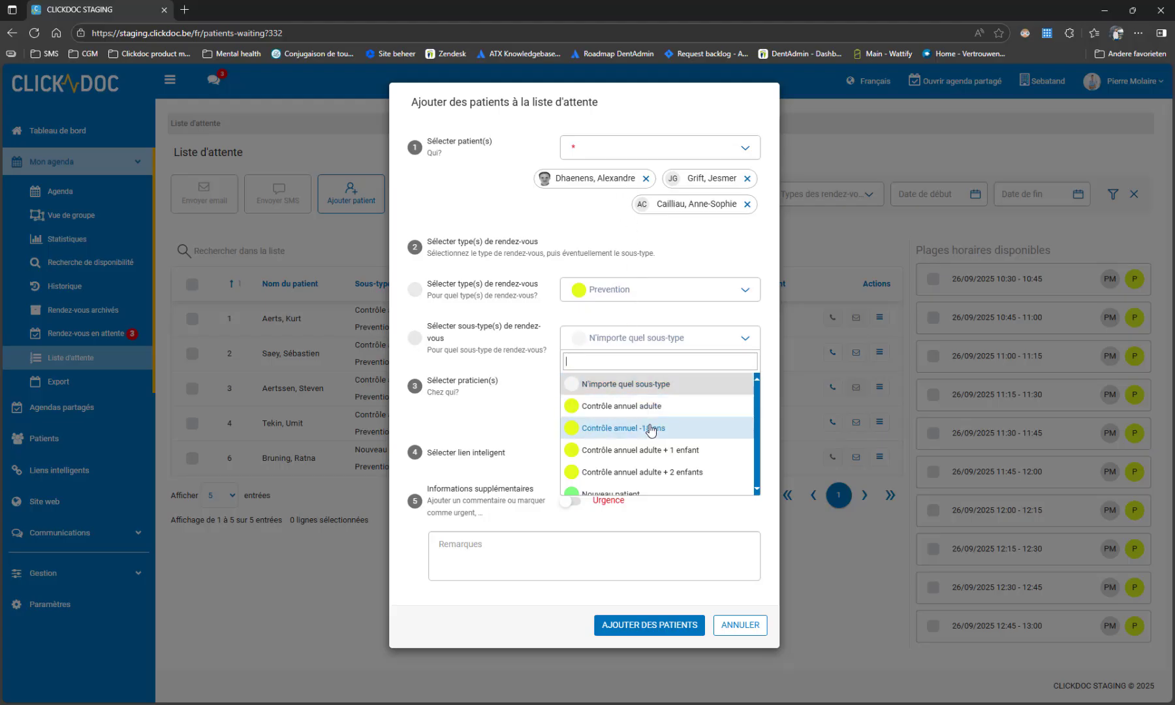
scroll(656, 406, down, 5)
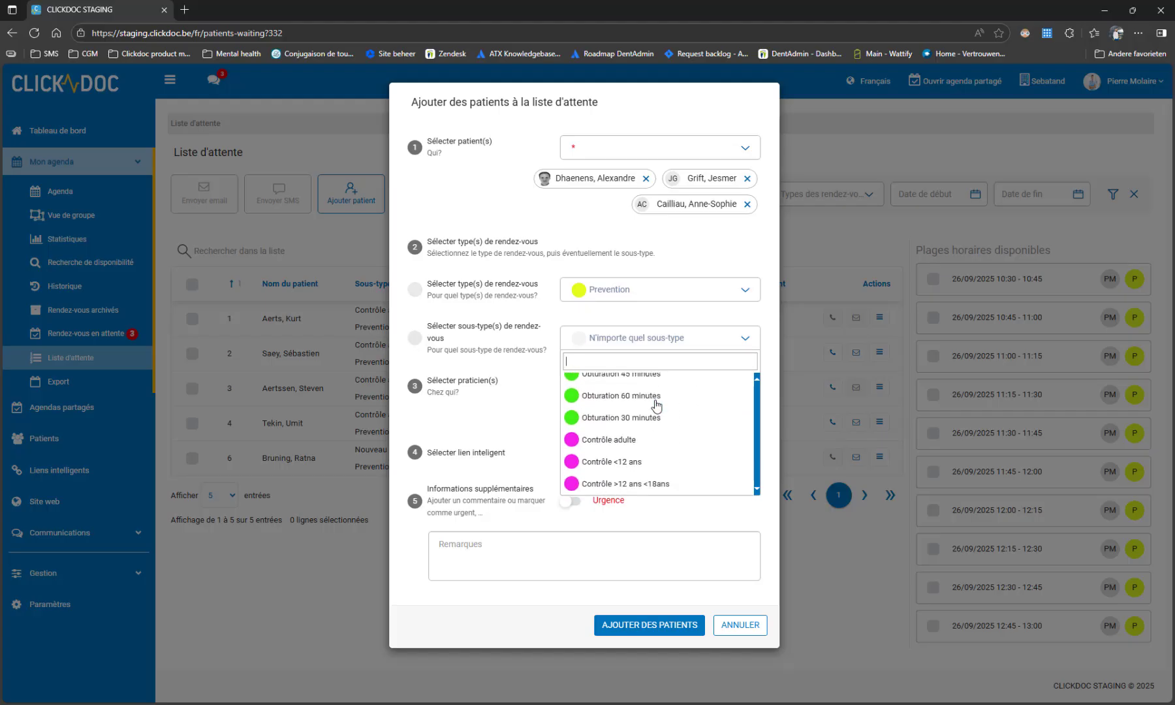
scroll(656, 406, up, 5)
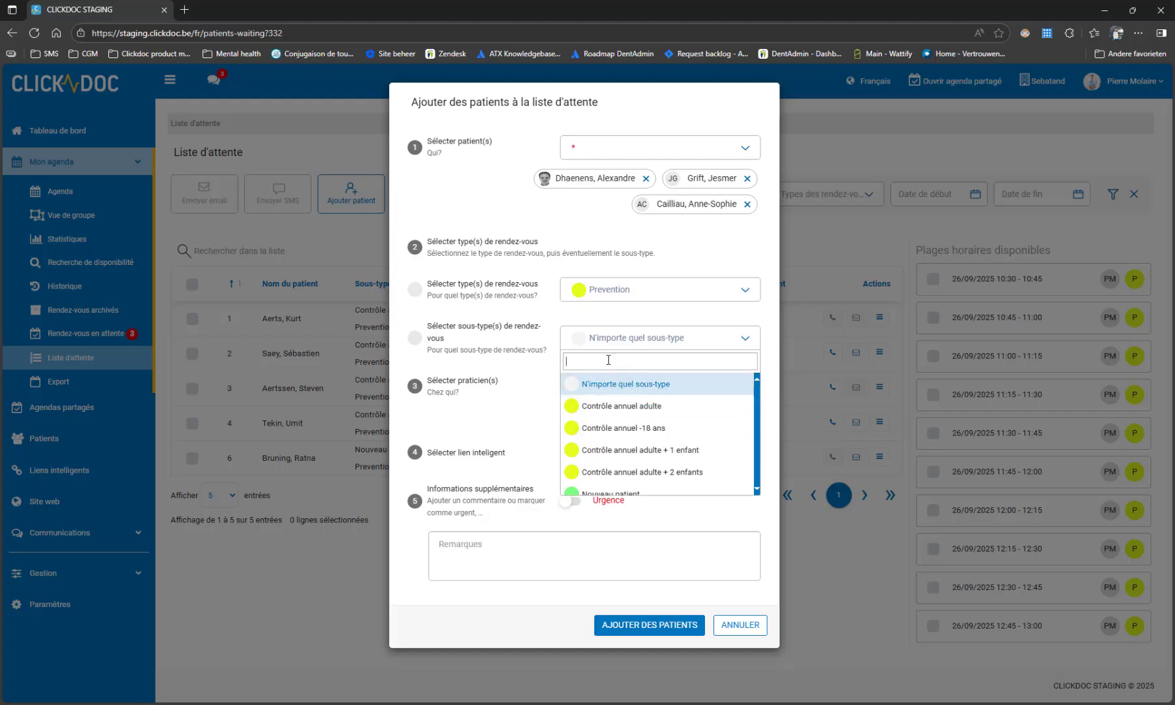
click(552, 346)
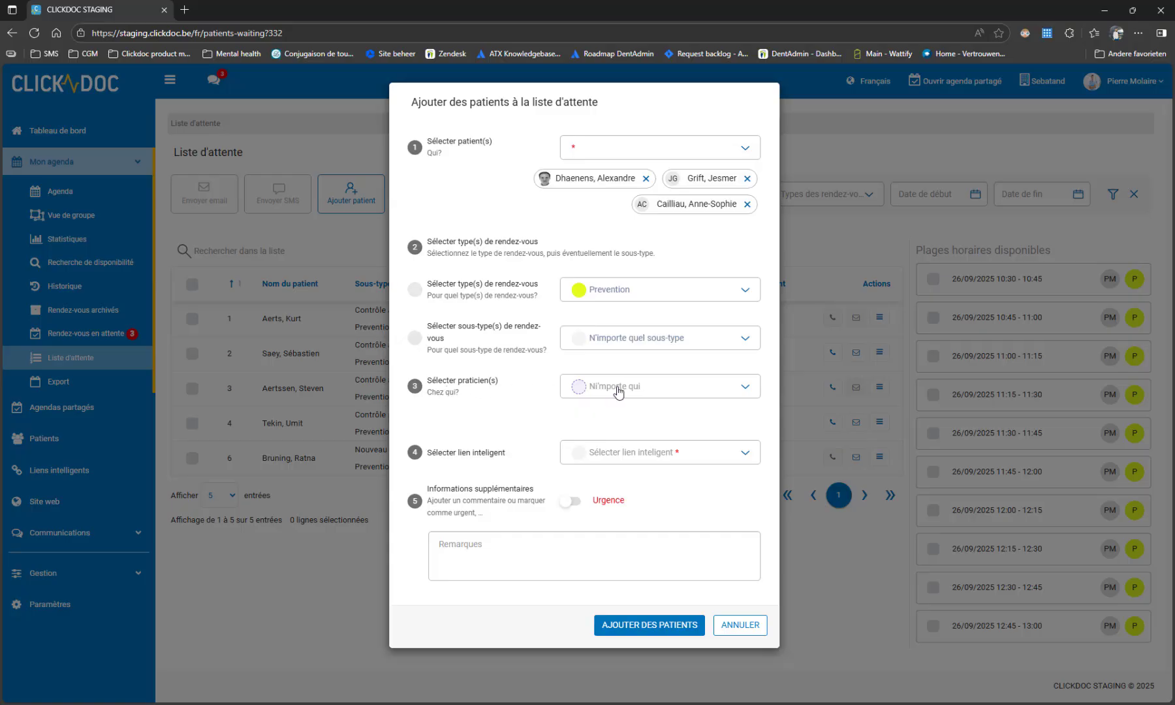
click(747, 389)
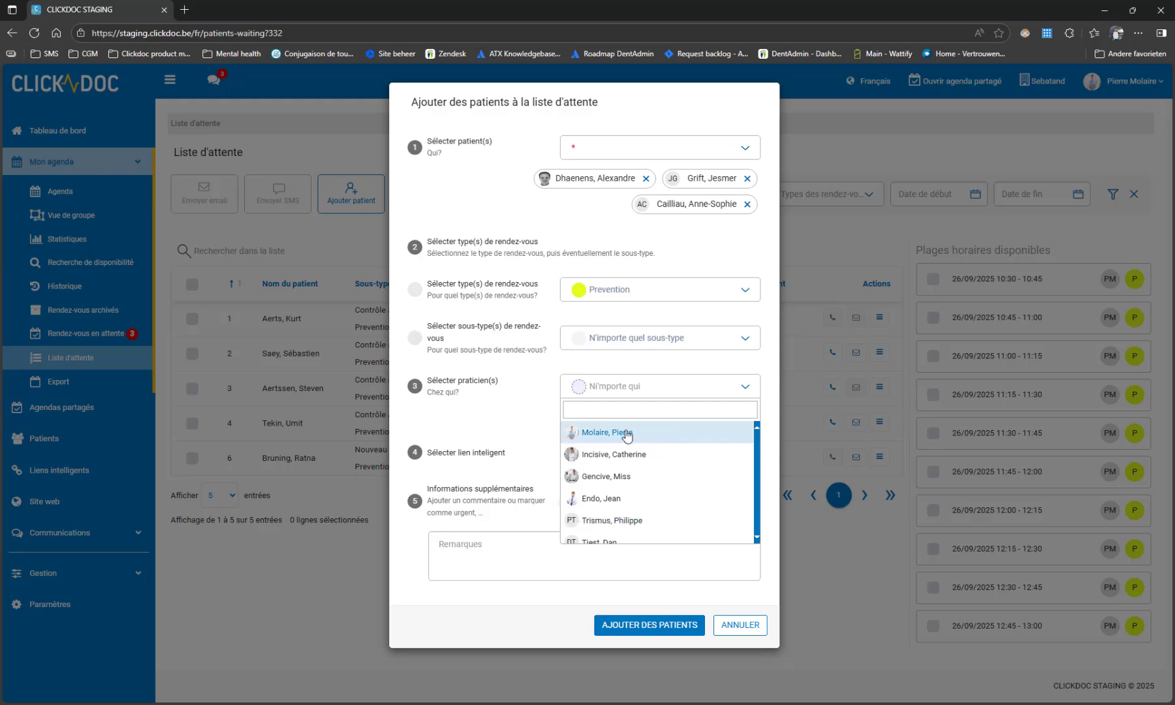
click(515, 412)
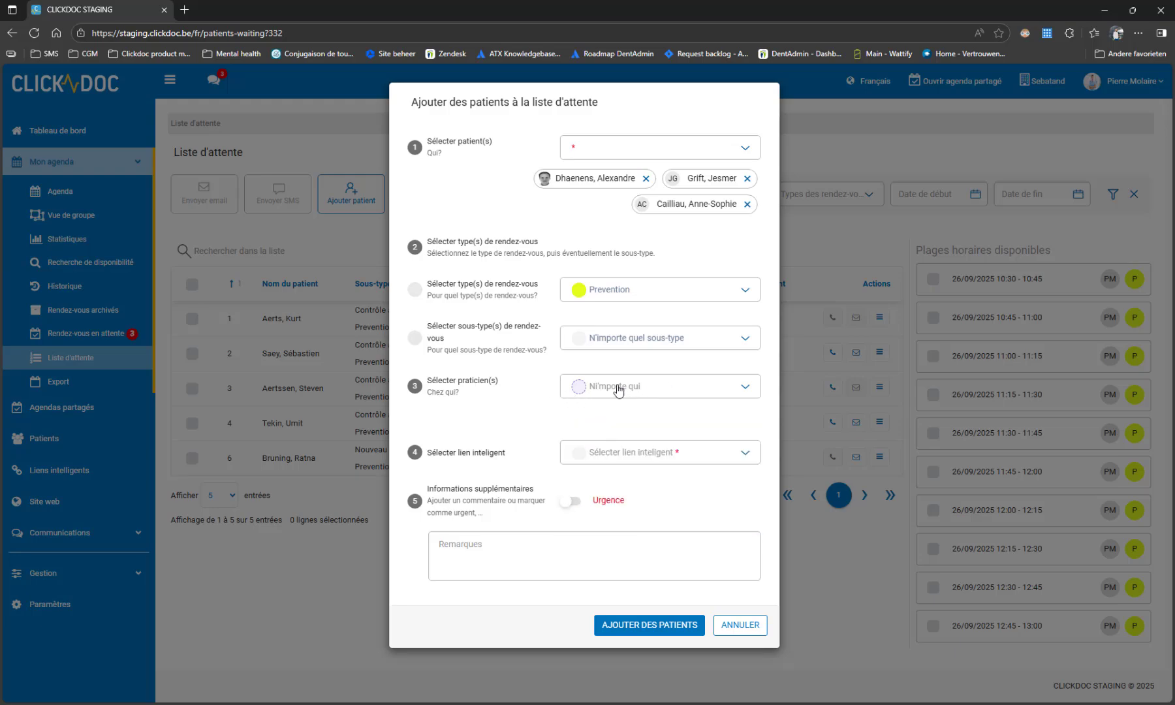
Select the Cabinet smart link for the request and mark it as urgent.
click(746, 453)
click(604, 543)
click(577, 503)
Enter the remark "Mal au dents" and add the selected patients to the waiting list.
click(514, 546)
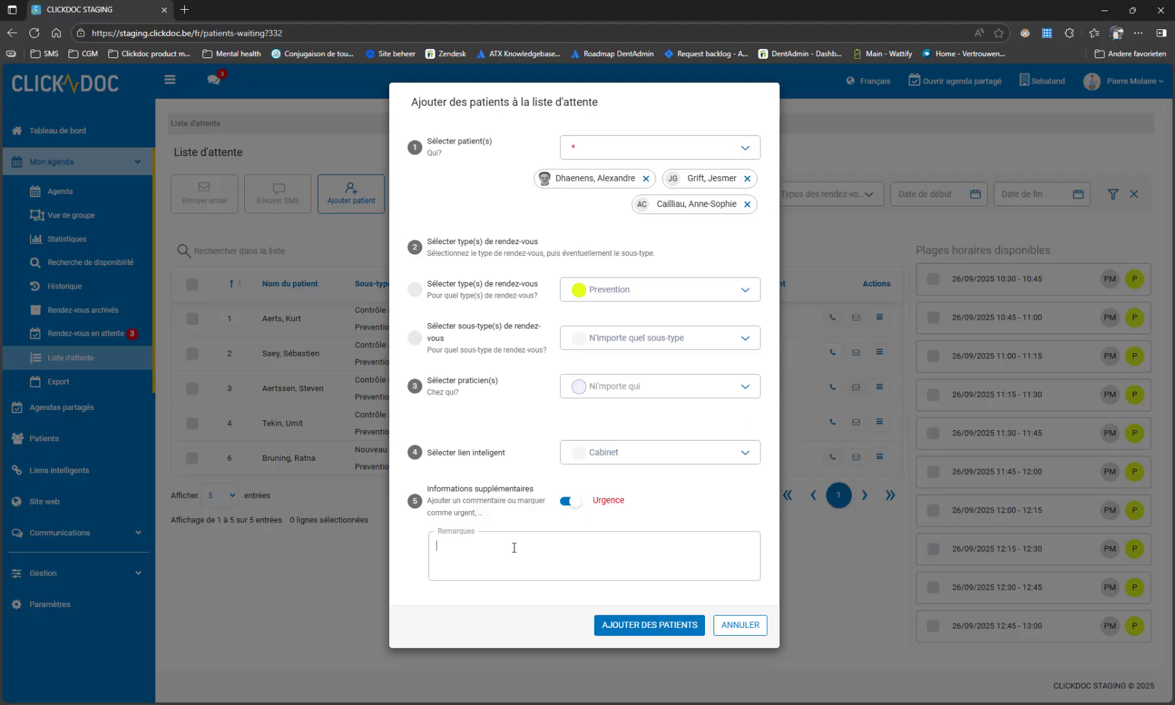
text(Mal au dents)
click(642, 628)
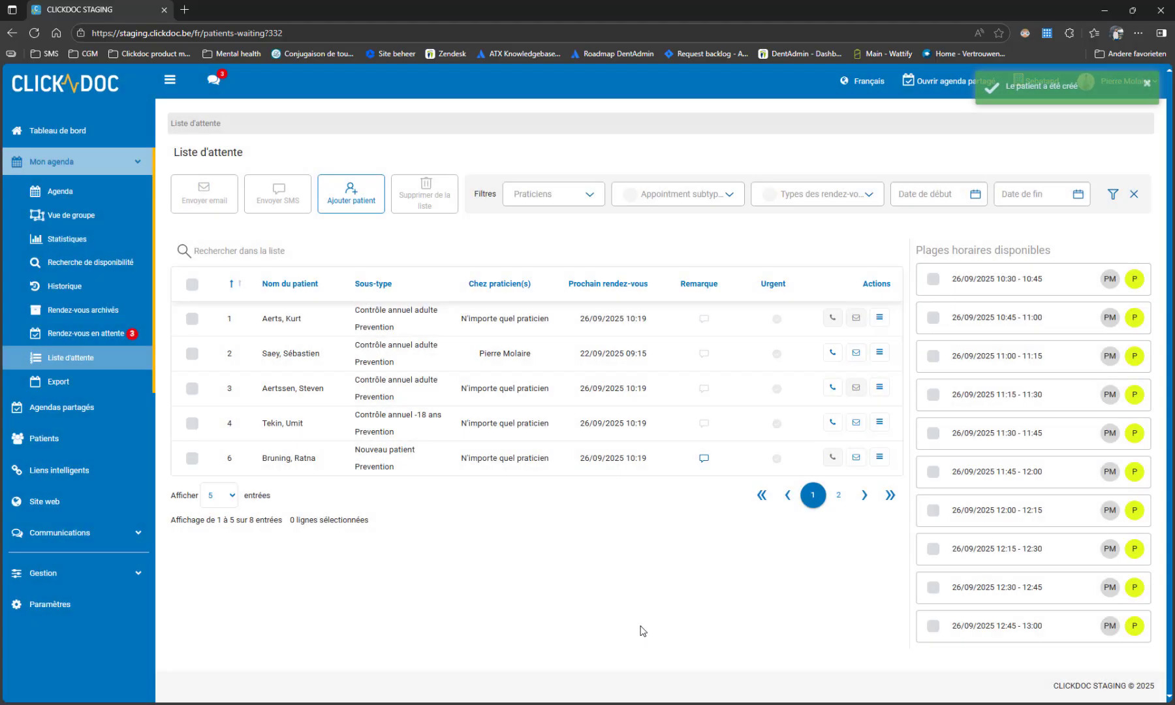
Show 10 waiting-list entries per page and read the remarks of the two patients ranked 6.
click(230, 496)
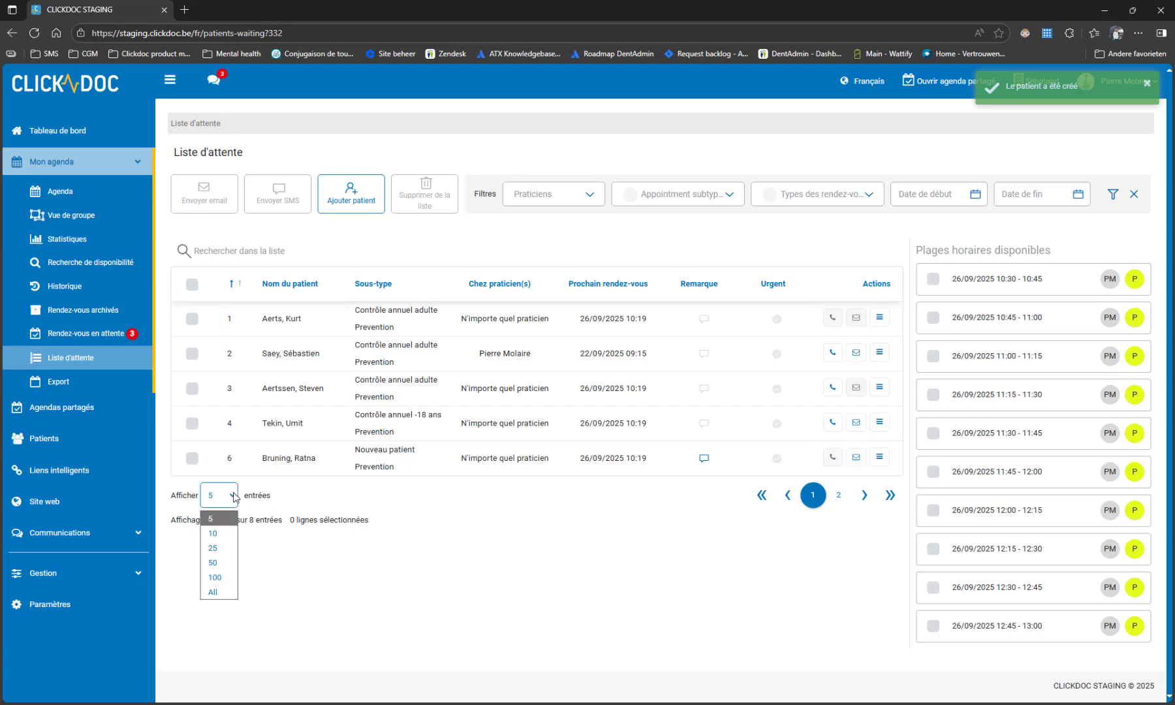
click(213, 533)
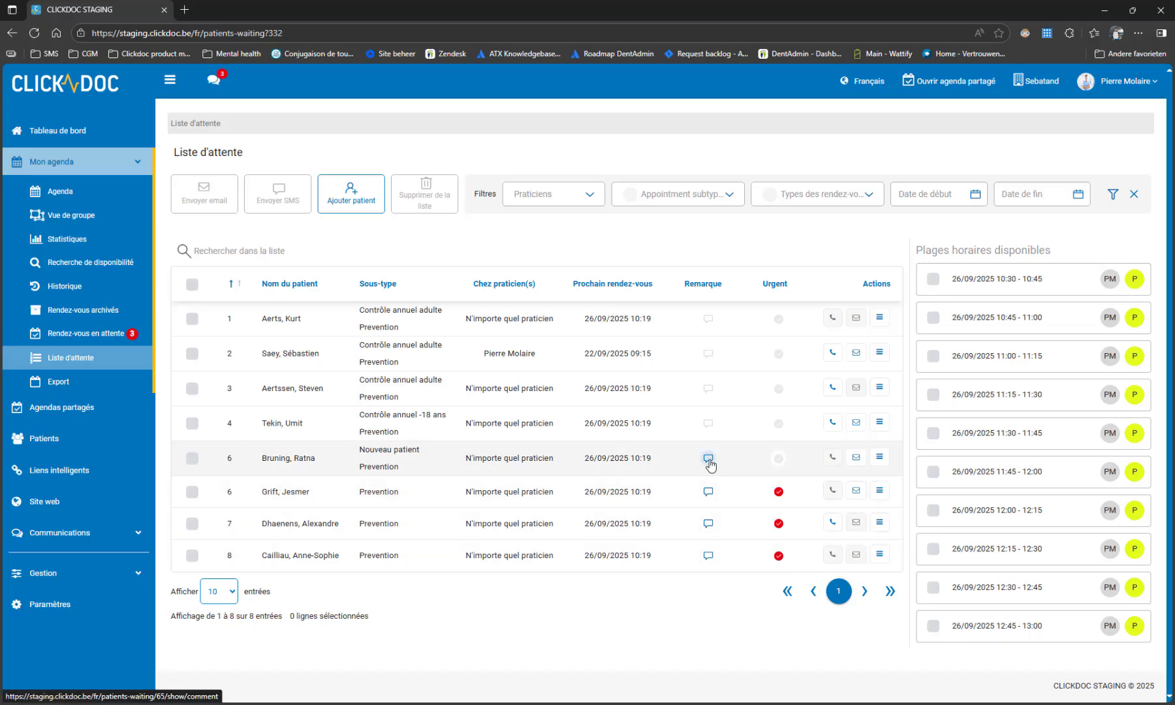
click(708, 491)
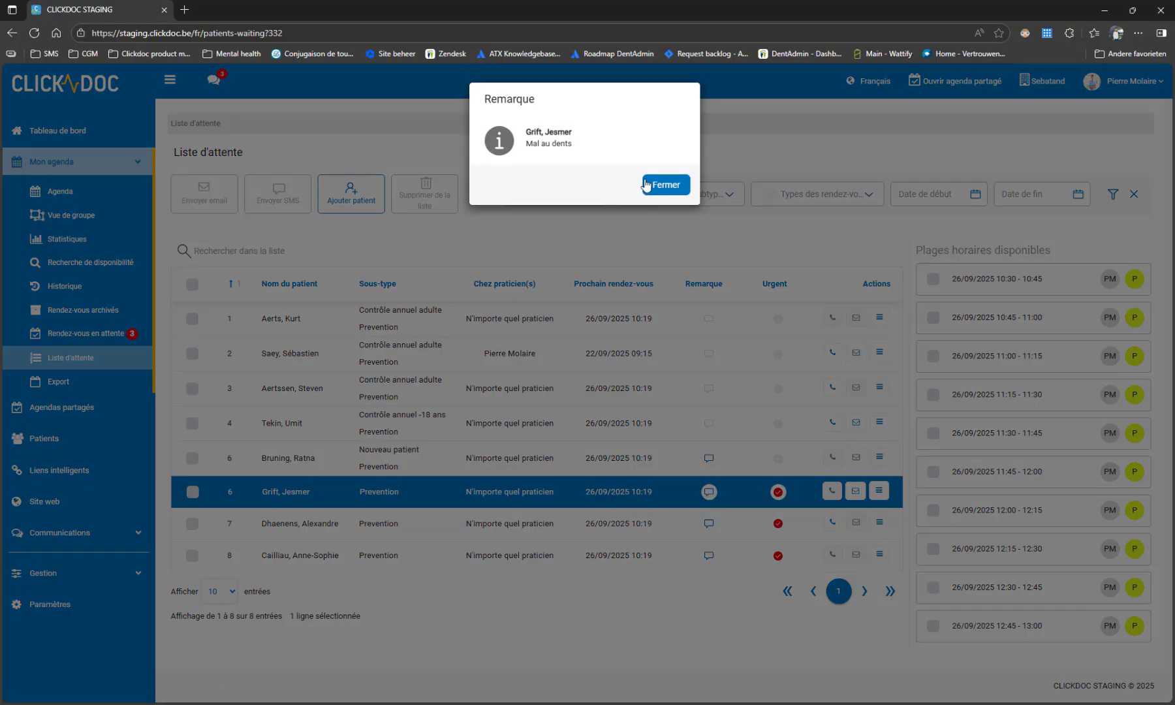
click(666, 184)
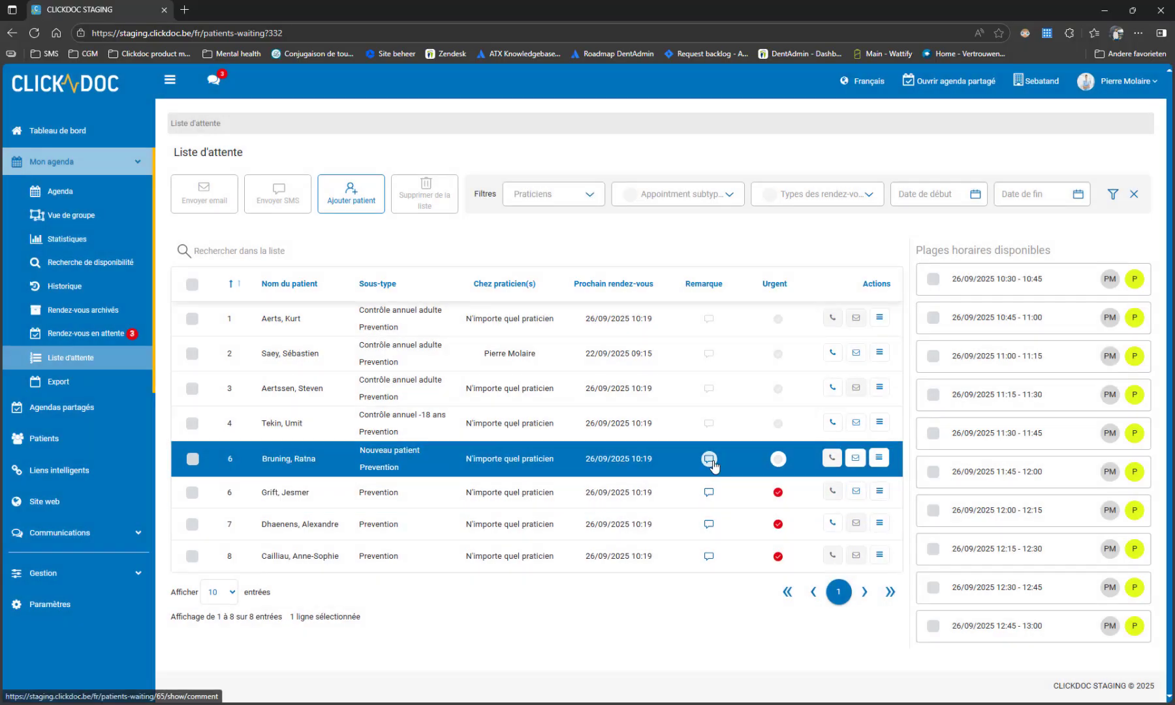
click(710, 460)
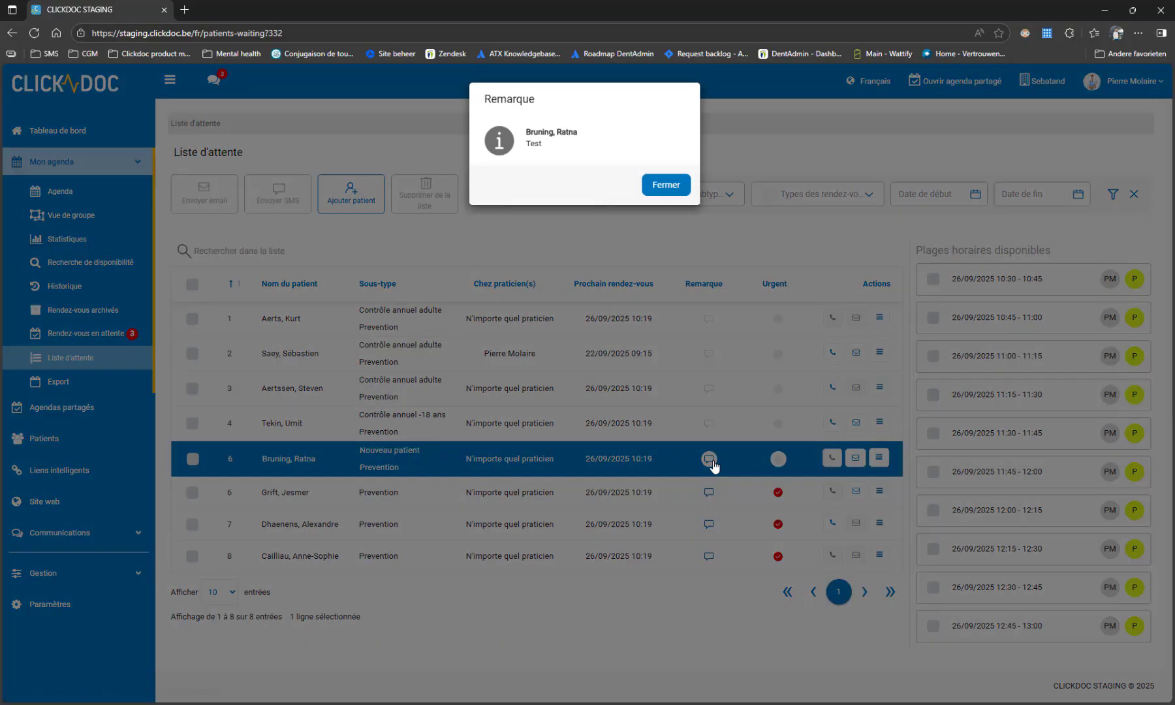
click(673, 188)
Move the last patient to the top of the list and e-mail them a booking invitation for the 26/09/2025 10:30 - 10:45 slot.
drag(879, 554, 876, 313)
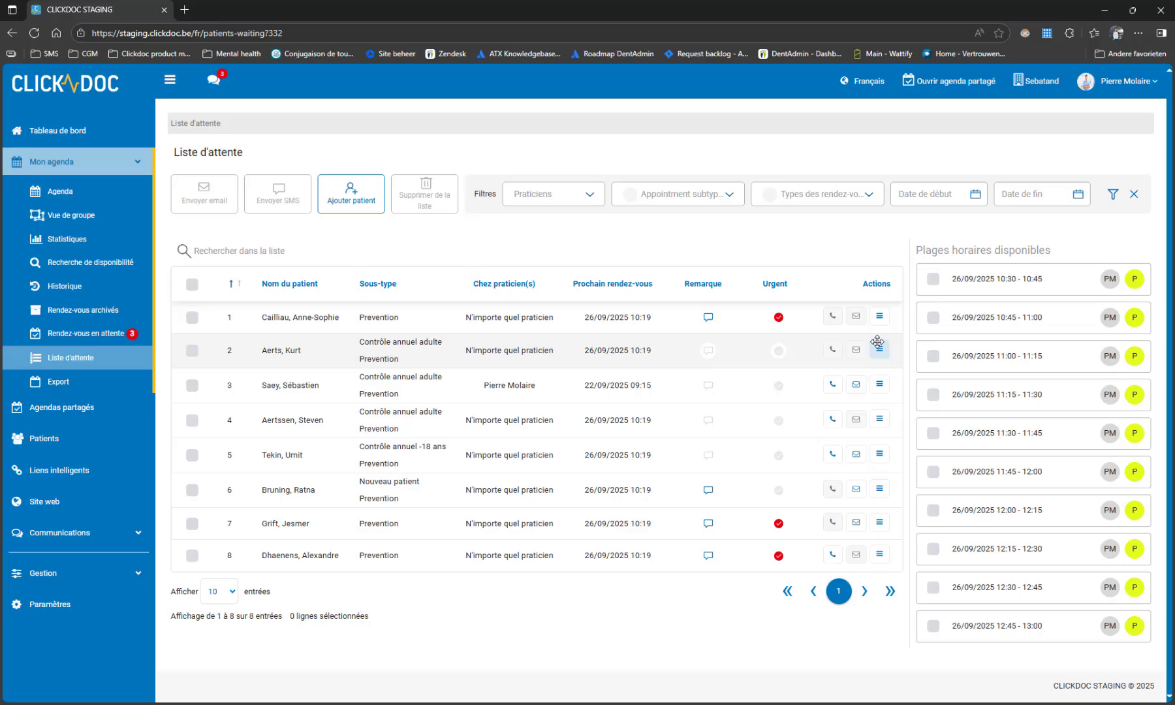
click(191, 319)
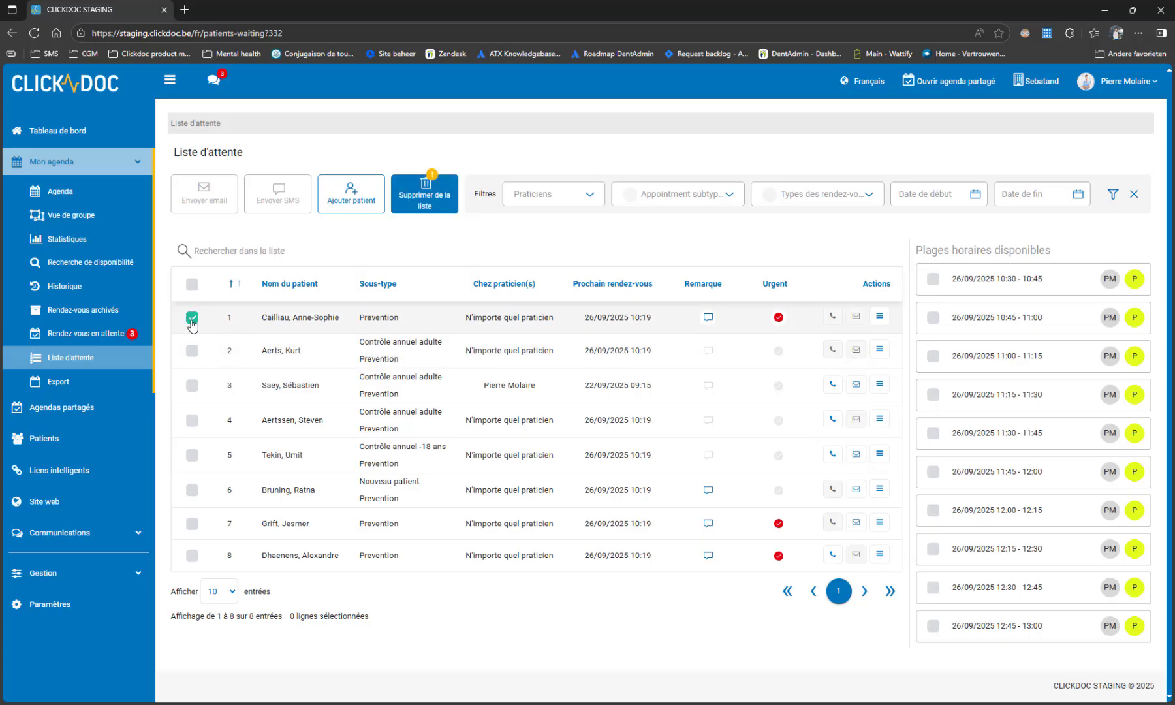
click(251, 385)
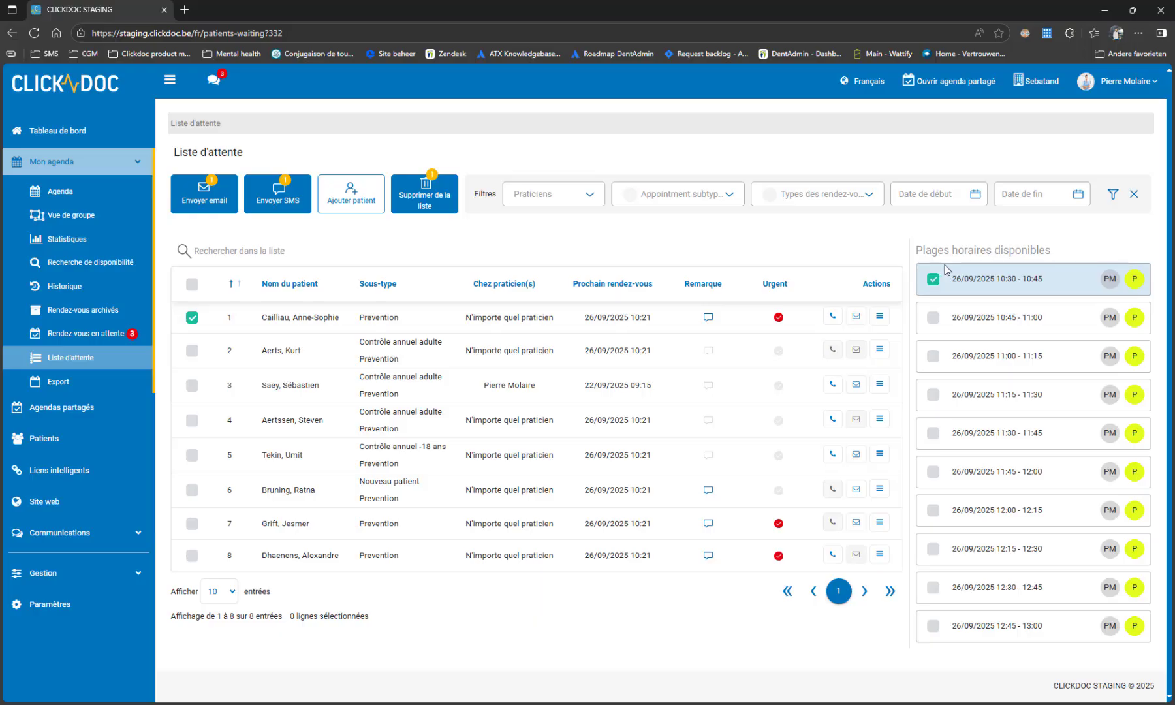
click(205, 196)
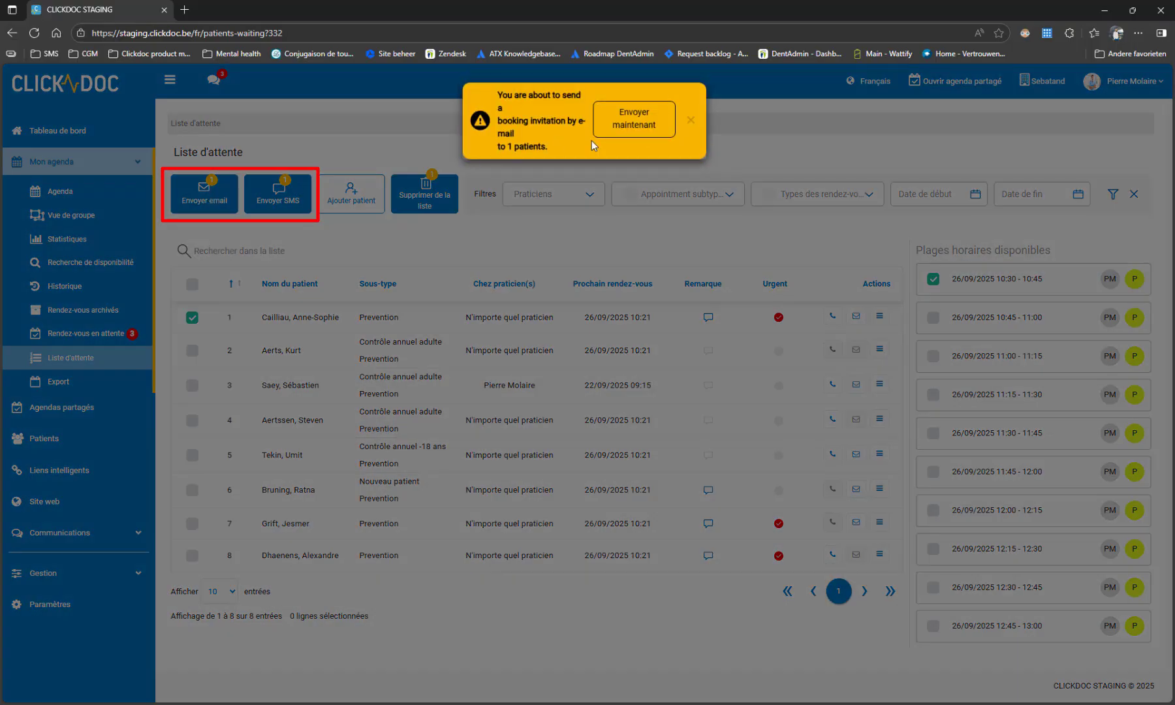
click(636, 126)
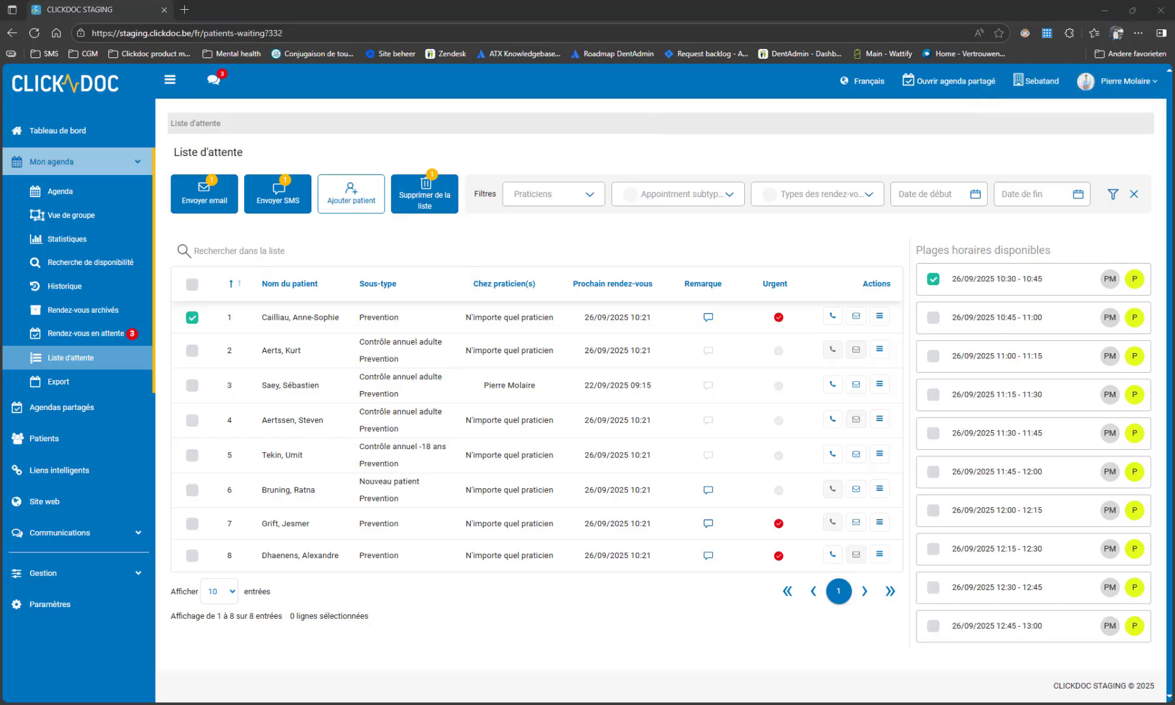
Switch to Gmail and confirm the offered appointment from the CLICKDOC booking invitation.
key(alt+Tab)
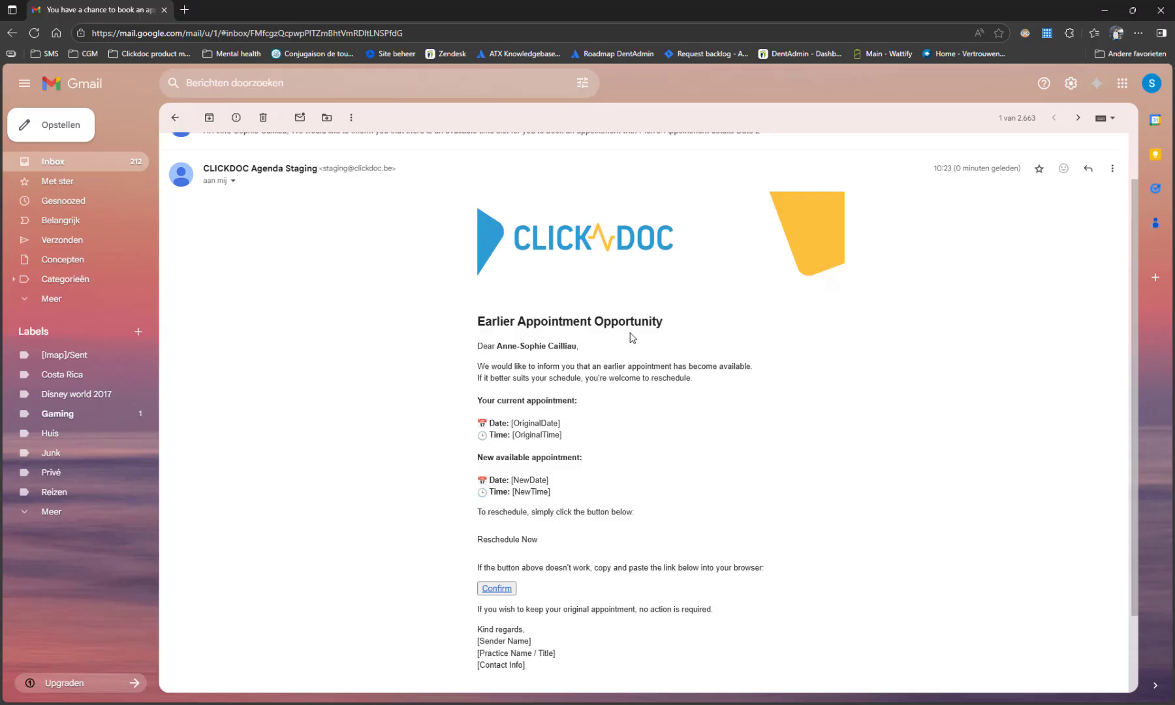
scroll(642, 319, down, 2)
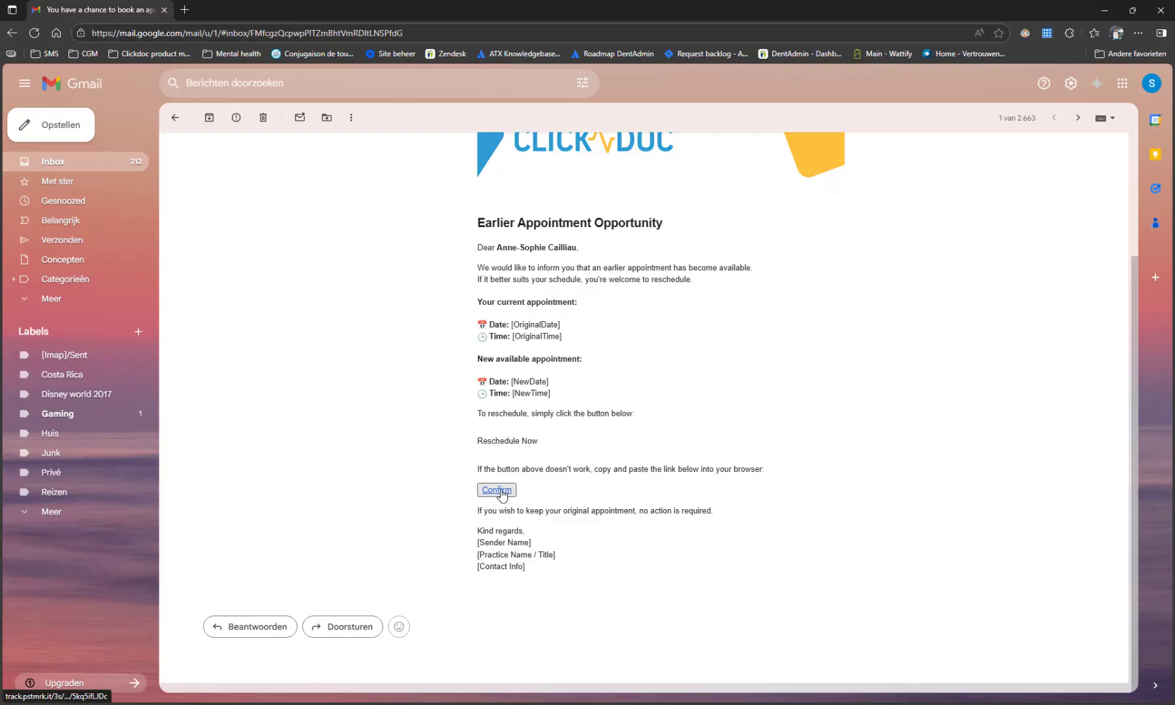
click(498, 491)
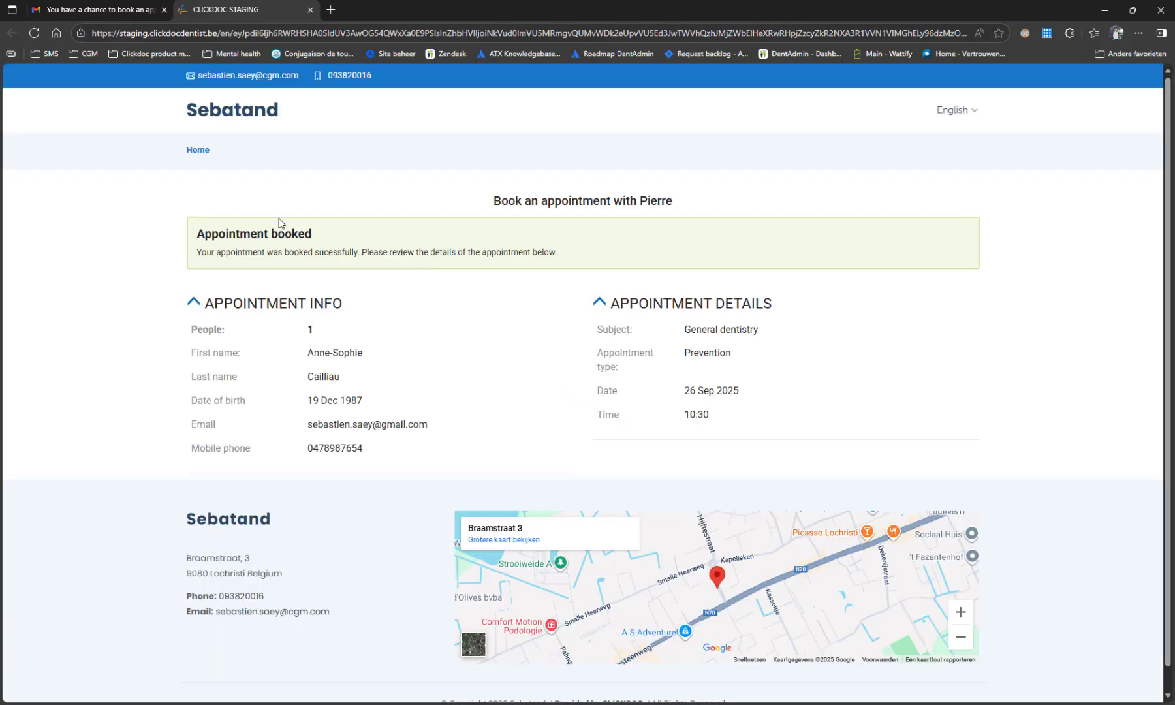
Switch back to the CLICKDOC waiting list and remove the patients ranked 2 and 3 instead of the top-ranked one.
drag(689, 391, 728, 433)
key(alt+Tab)
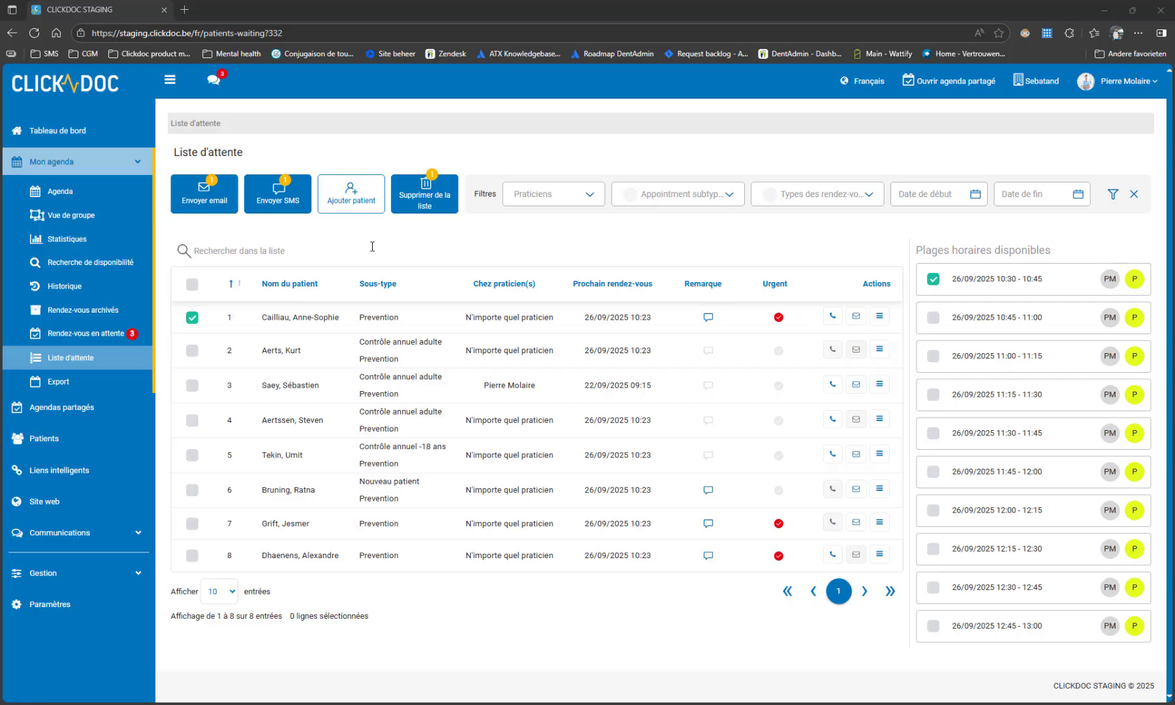
click(191, 318)
click(192, 351)
click(192, 385)
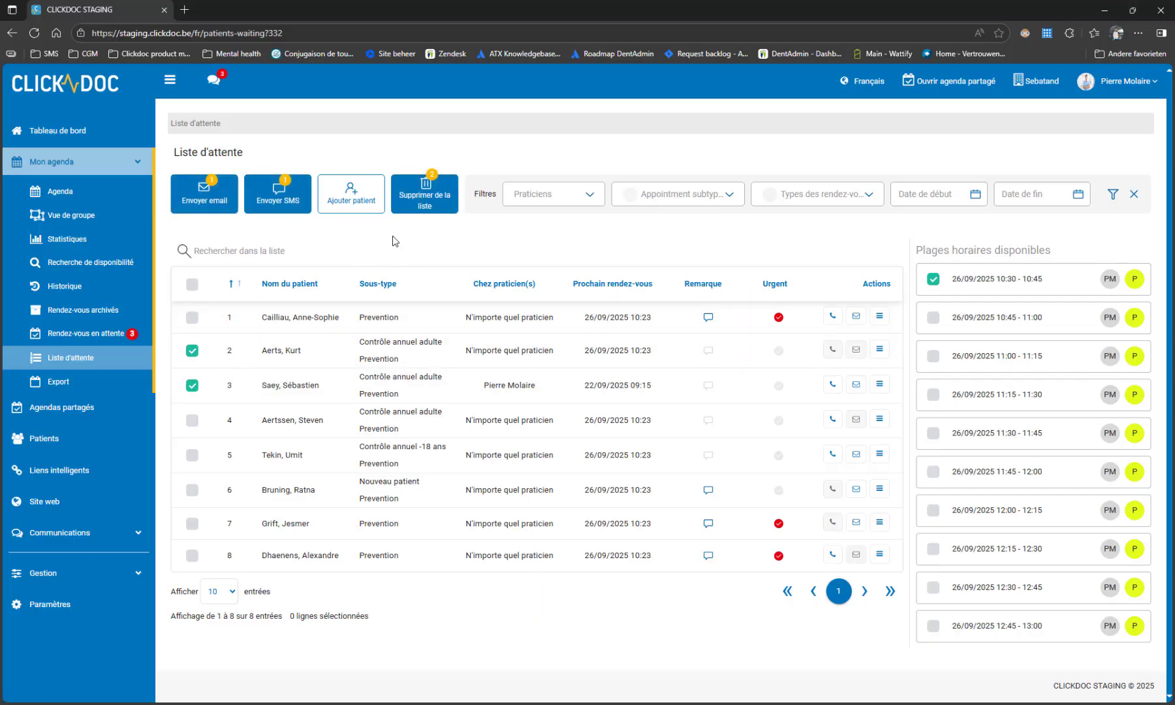
click(438, 214)
click(620, 413)
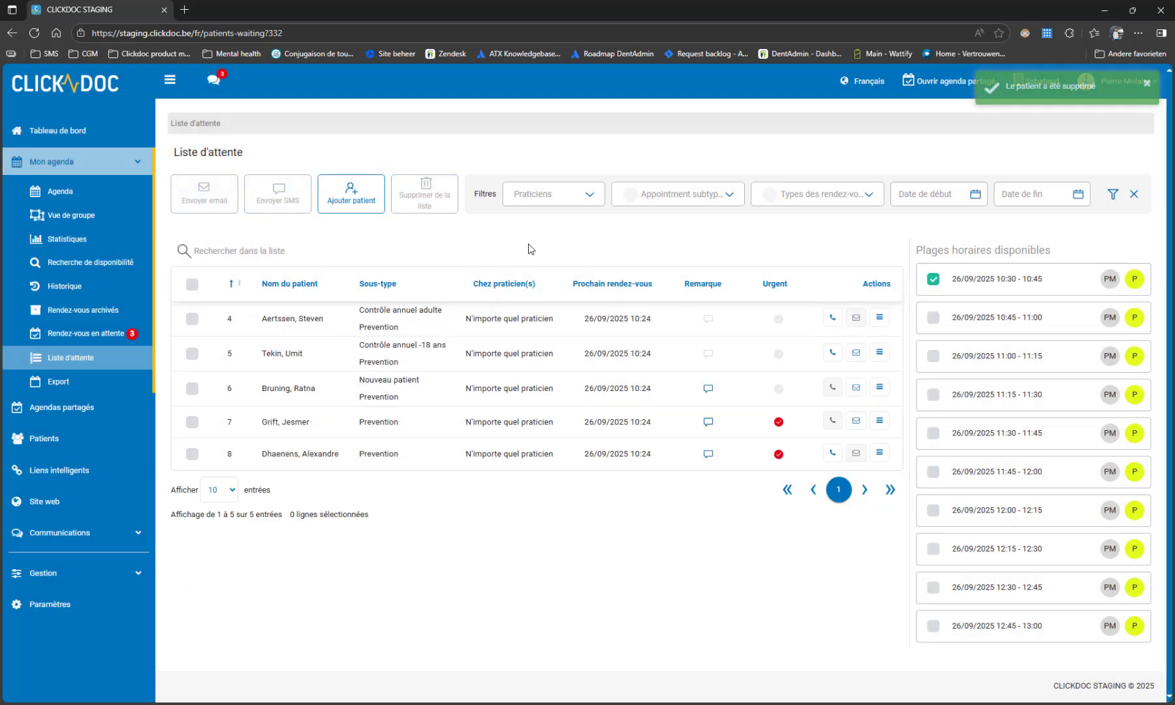
Examine the waiting-list filter choices for practitioner, appointment subtype, appointment type and start date without applying any.
click(592, 195)
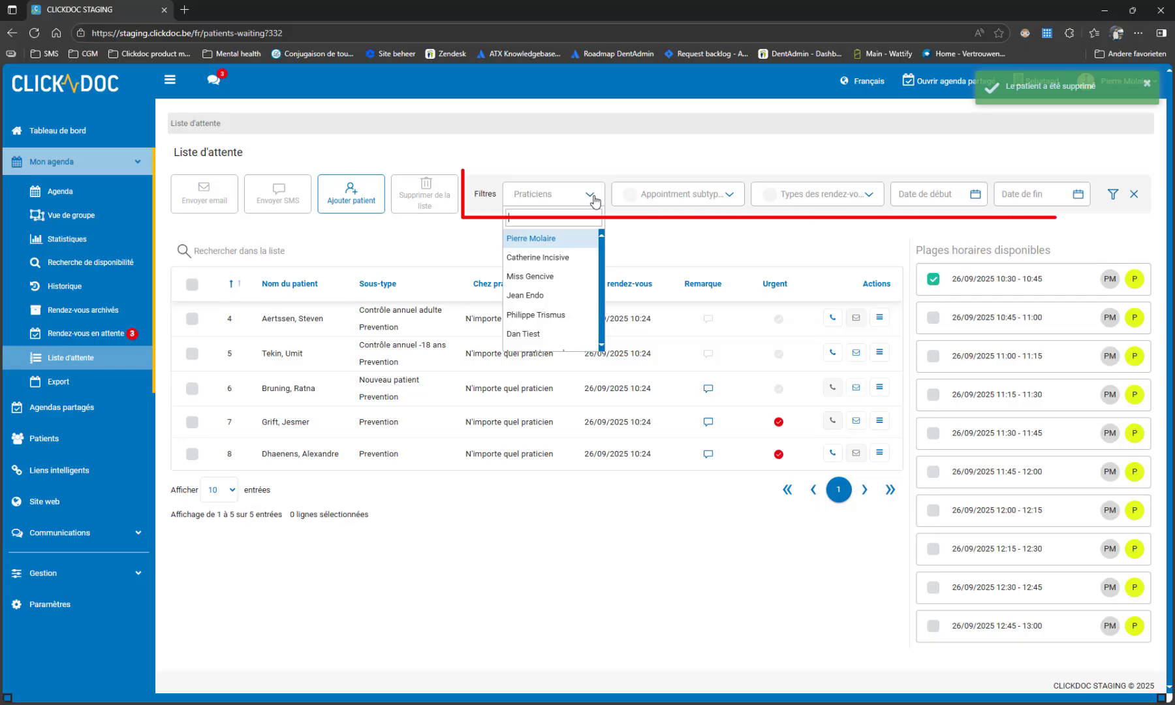
click(729, 195)
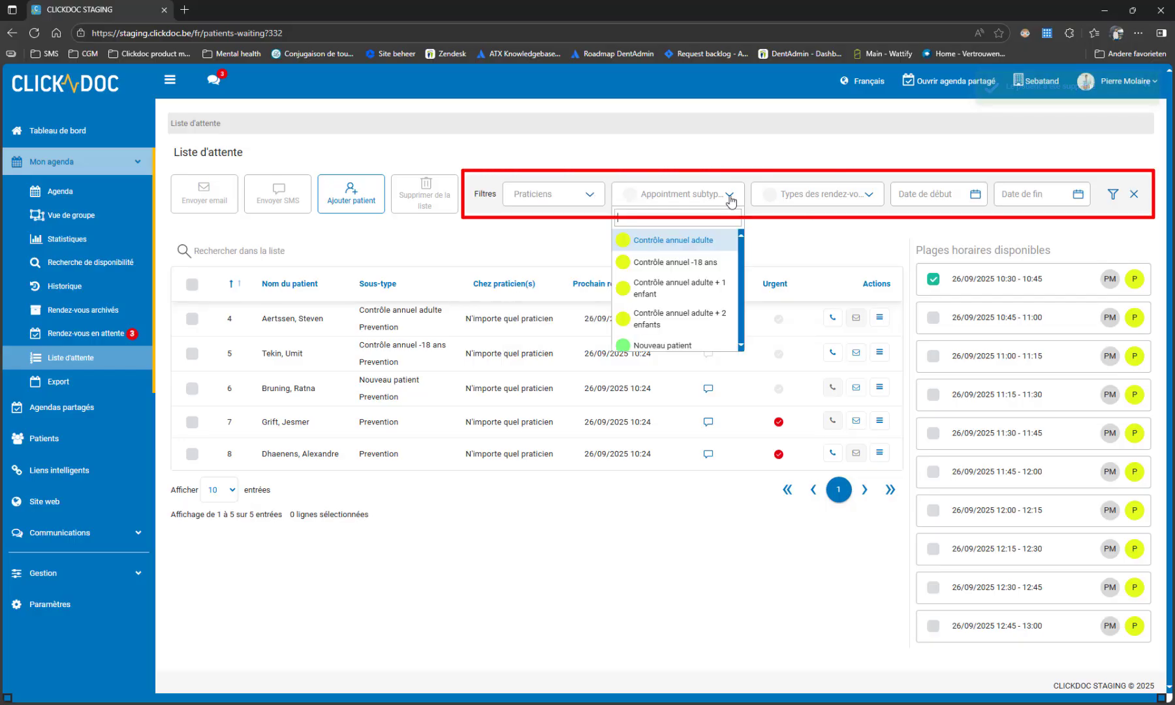
click(869, 195)
click(961, 197)
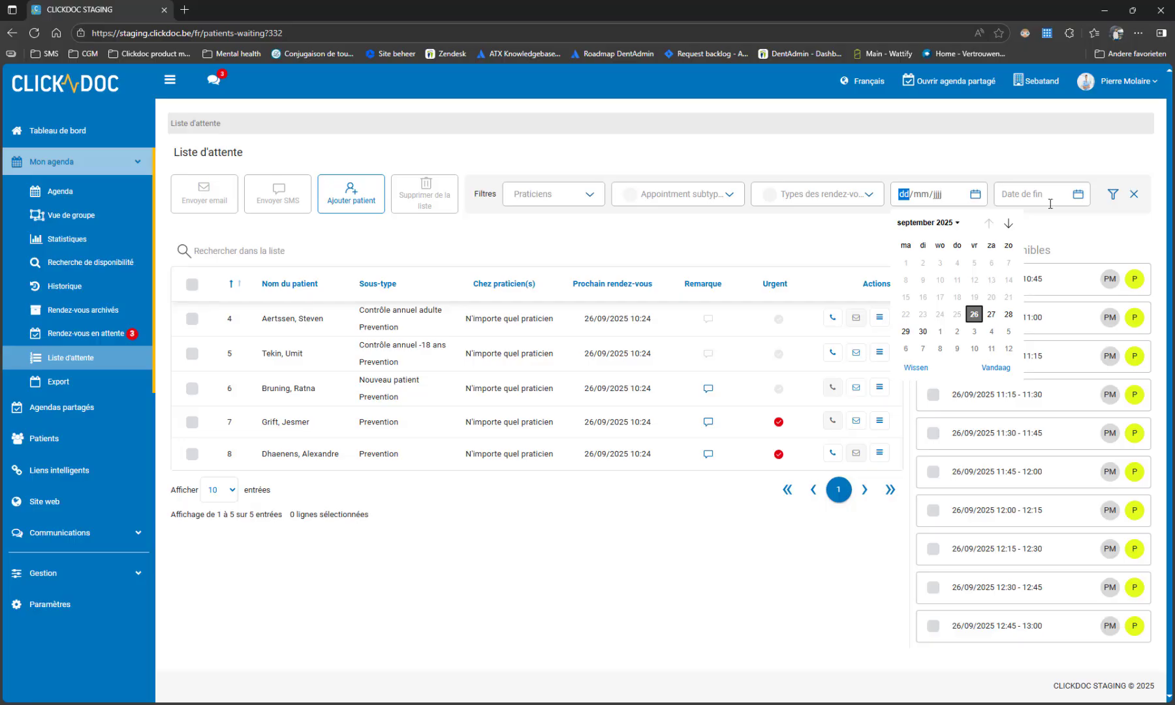
click(740, 248)
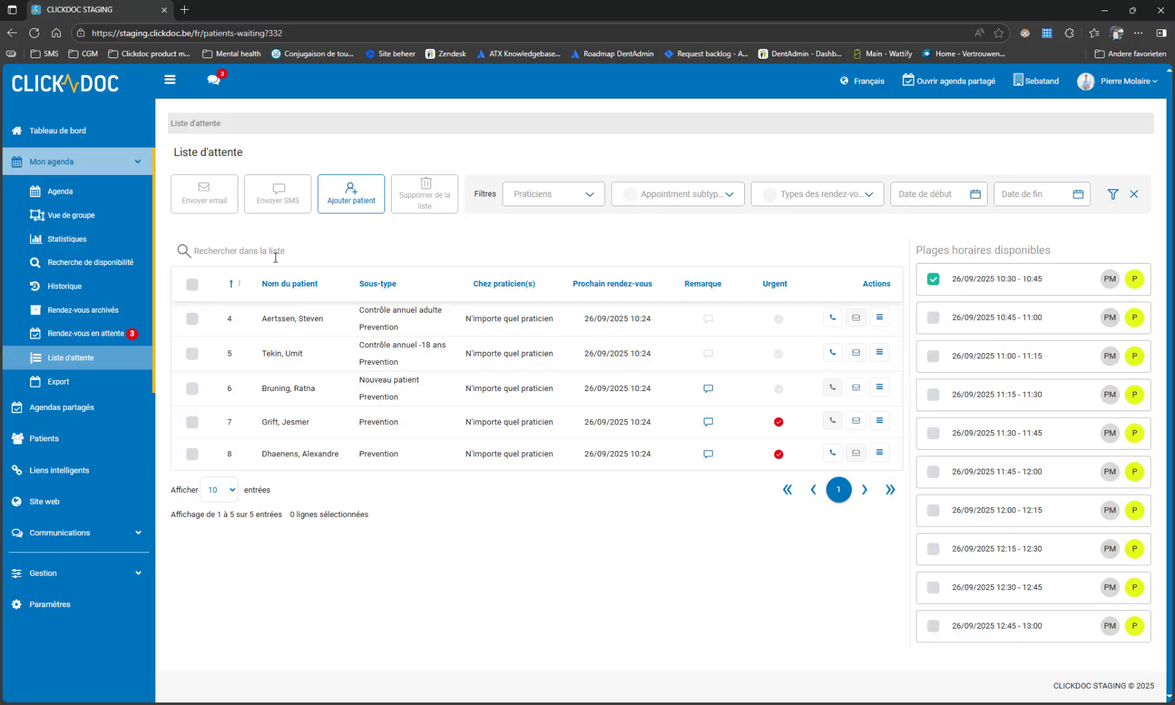